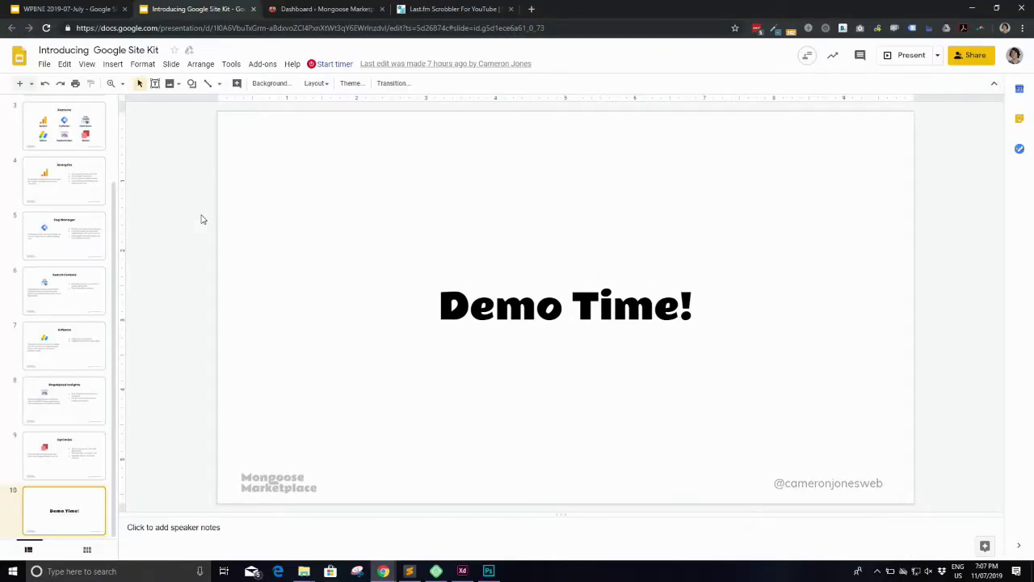
Switch to the Mongoose Marketplace Documentation WordPress dashboard and examine its Site Kit widget
key(ctrl+Tab)
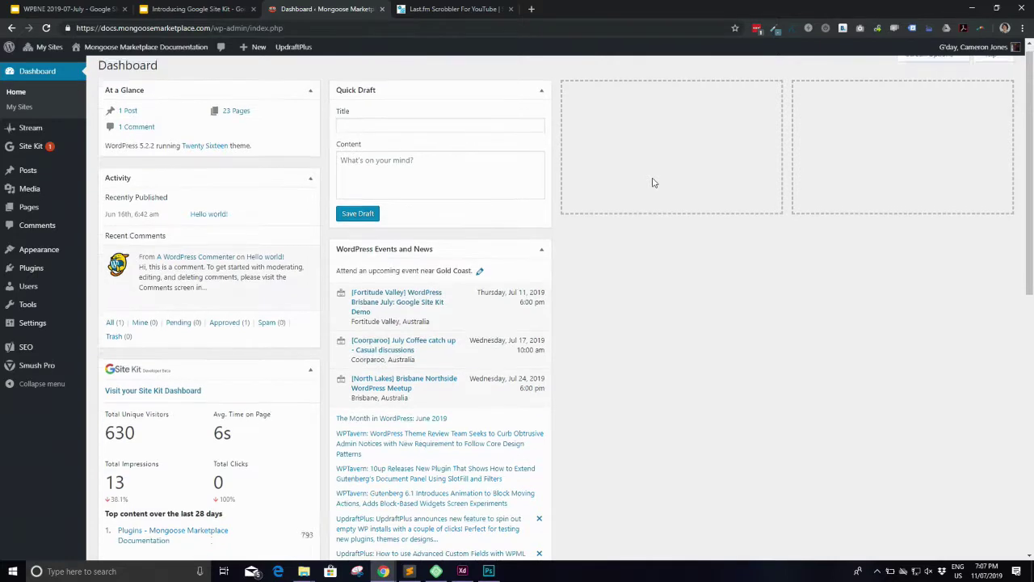
scroll(653, 183, down, 3)
scroll(653, 183, down, 3)
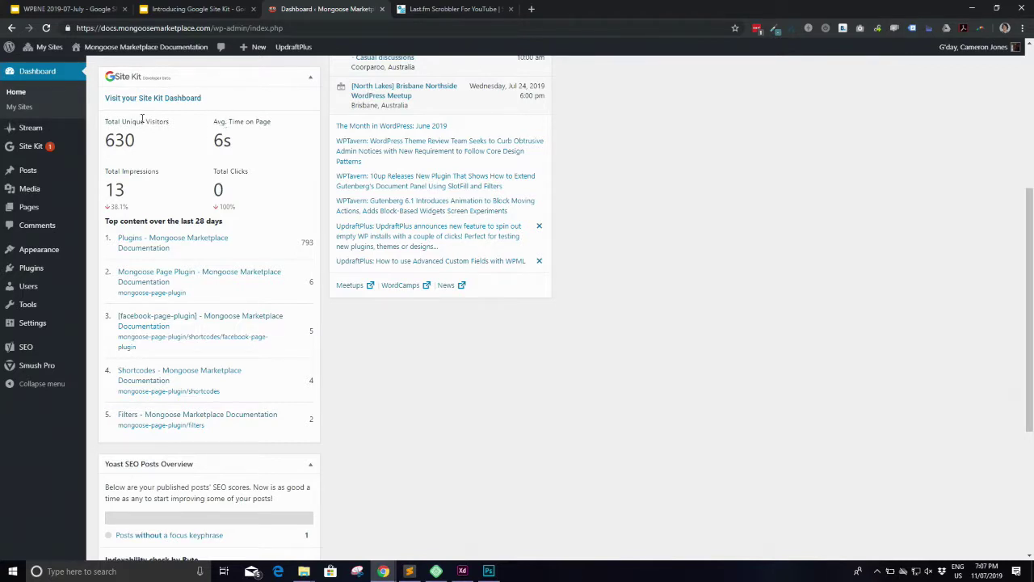
Open the Site Kit dashboard and review its traffic, search funnel, popularity, page search and speed sections
mouse_move(50, 156)
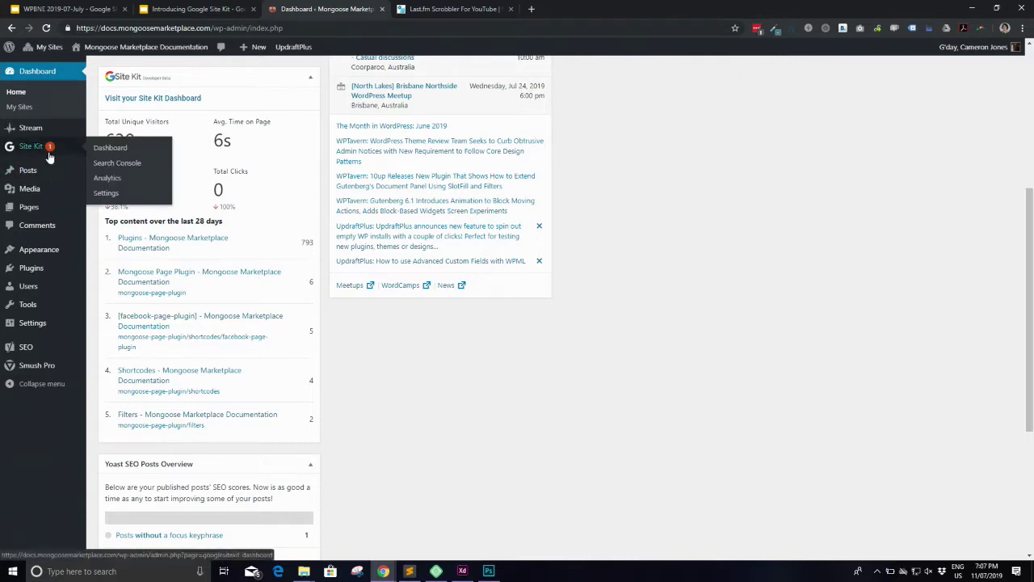
click(121, 150)
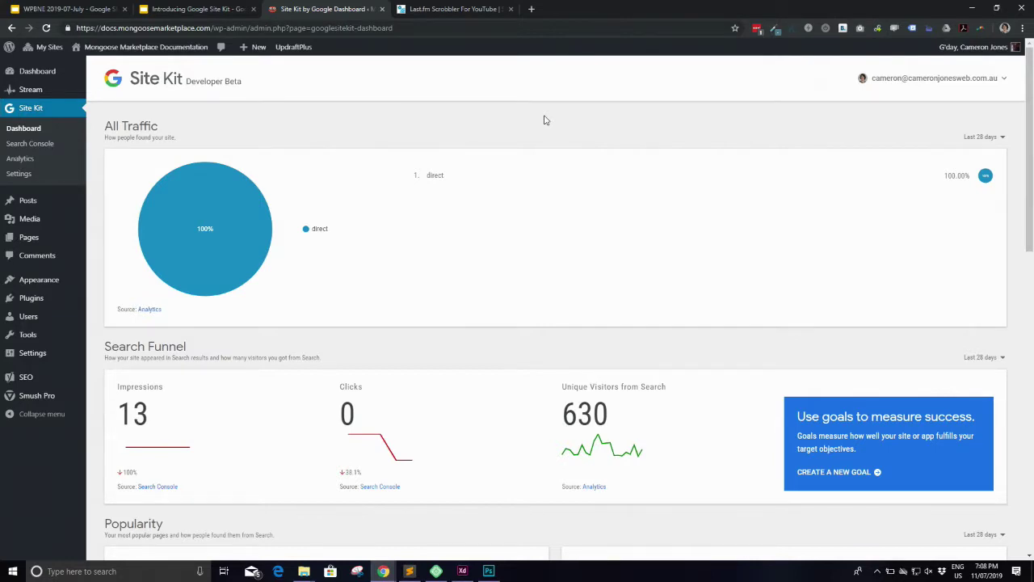
scroll(544, 119, down, 3)
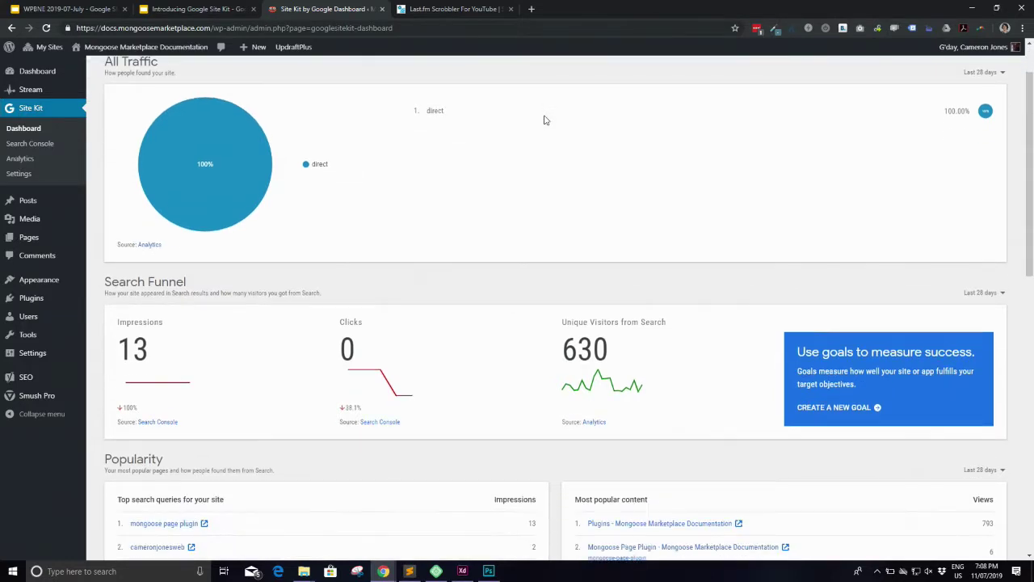
scroll(545, 119, down, 2)
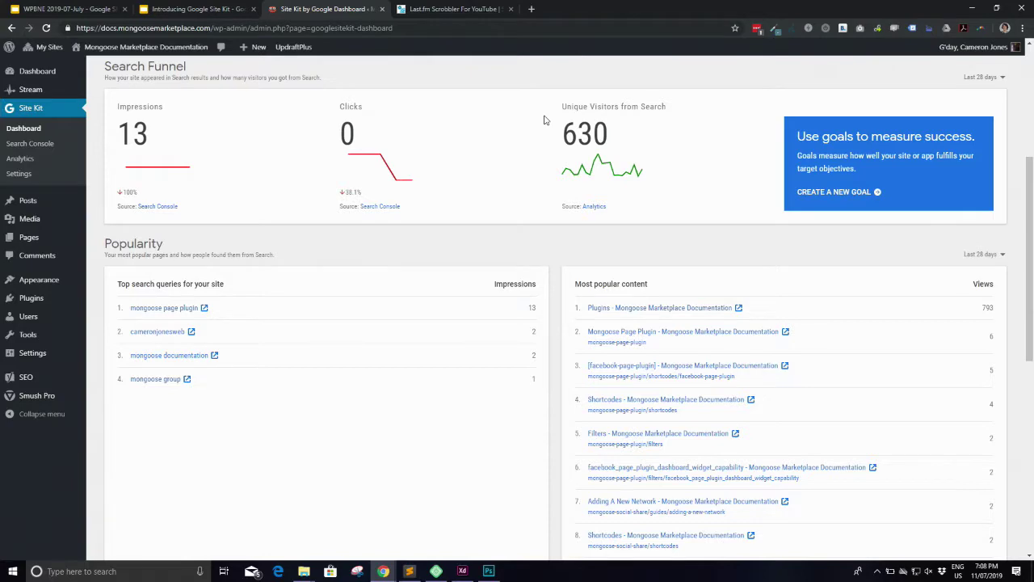
scroll(544, 119, down, 3)
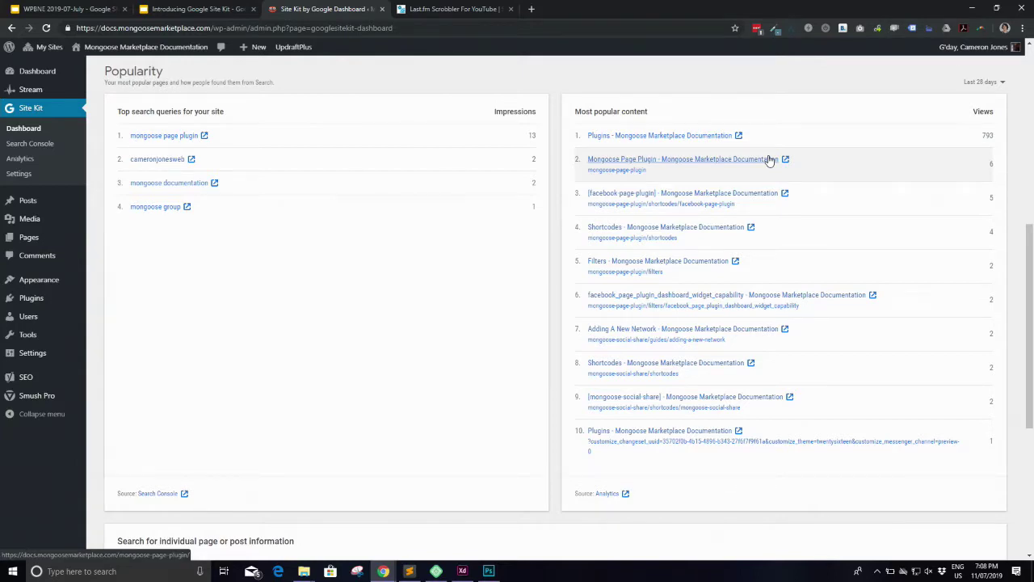
scroll(770, 160, down, 3)
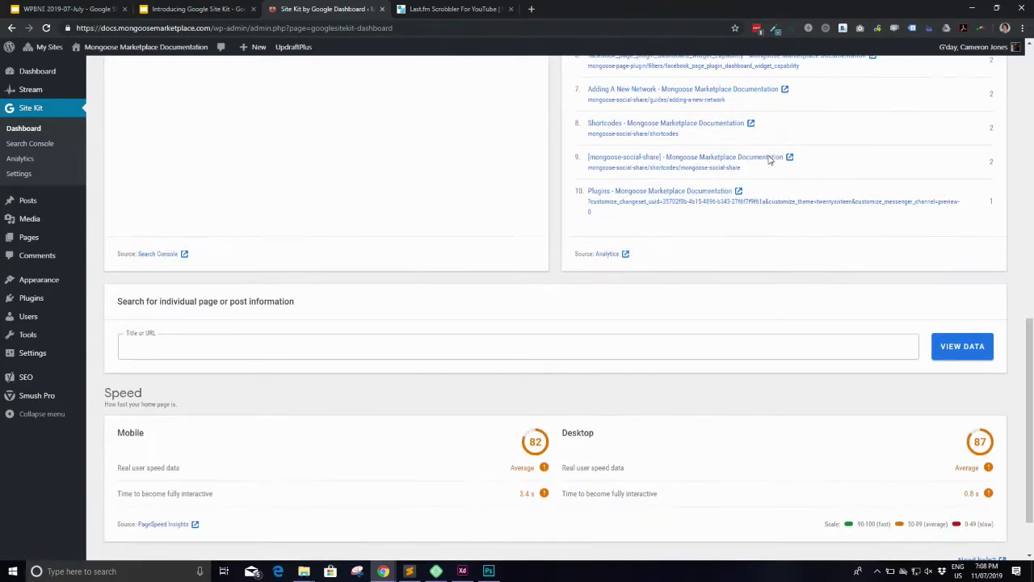
scroll(769, 160, down, 1)
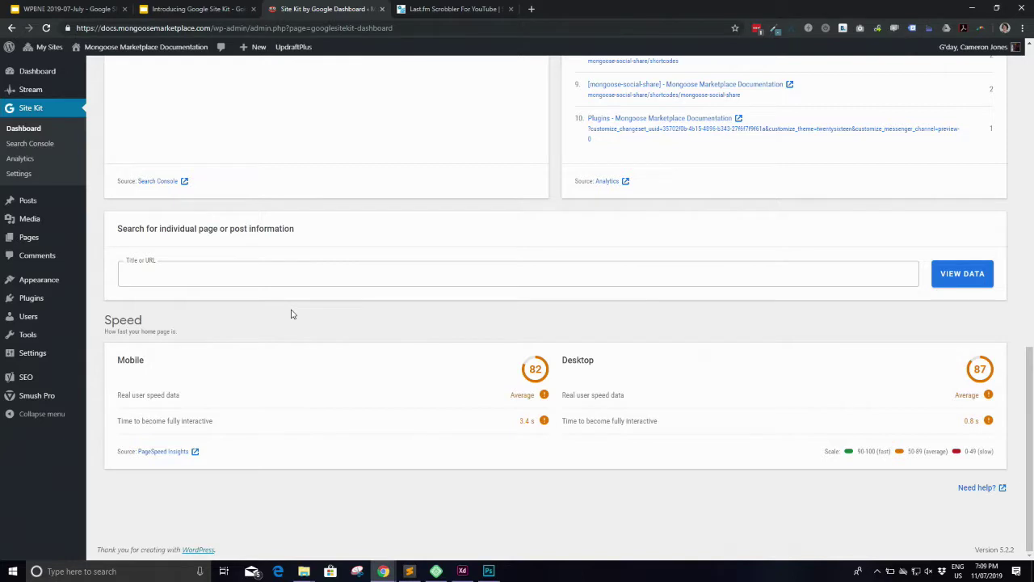
Visit the documentation site's front page, bring up its Site Kit stats and examine the detailed single-page statistics
click(146, 48)
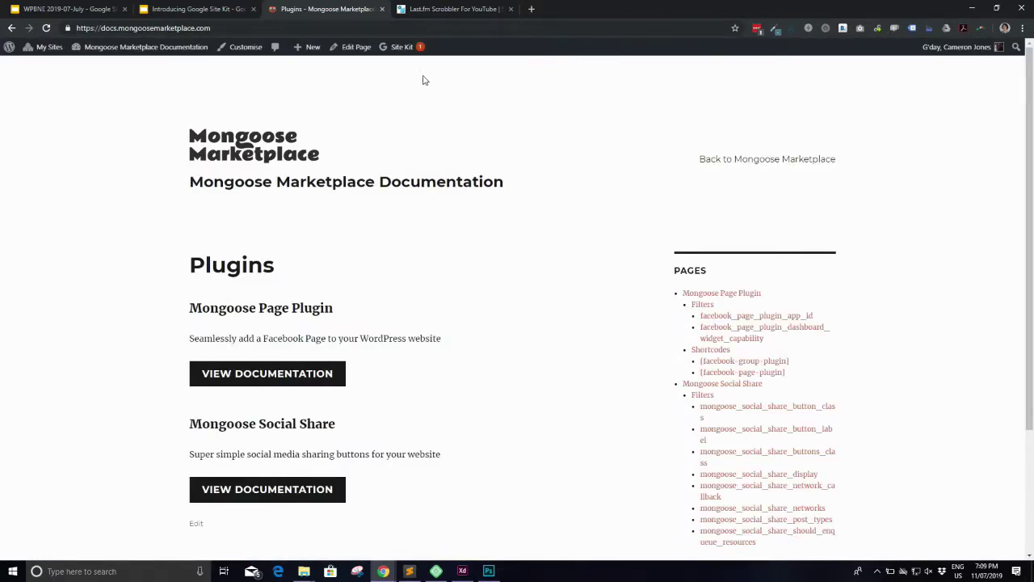
mouse_move(390, 53)
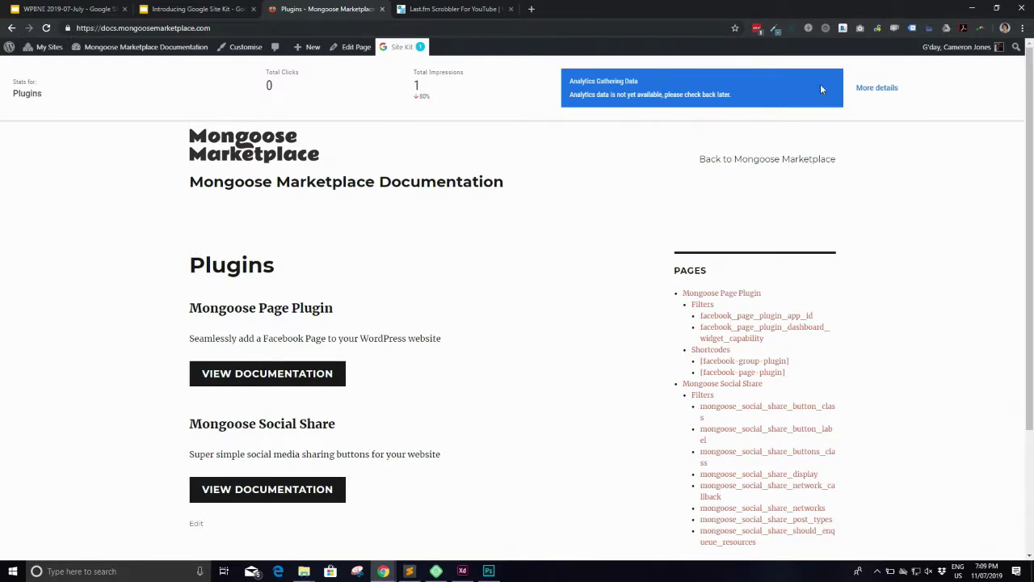
click(878, 89)
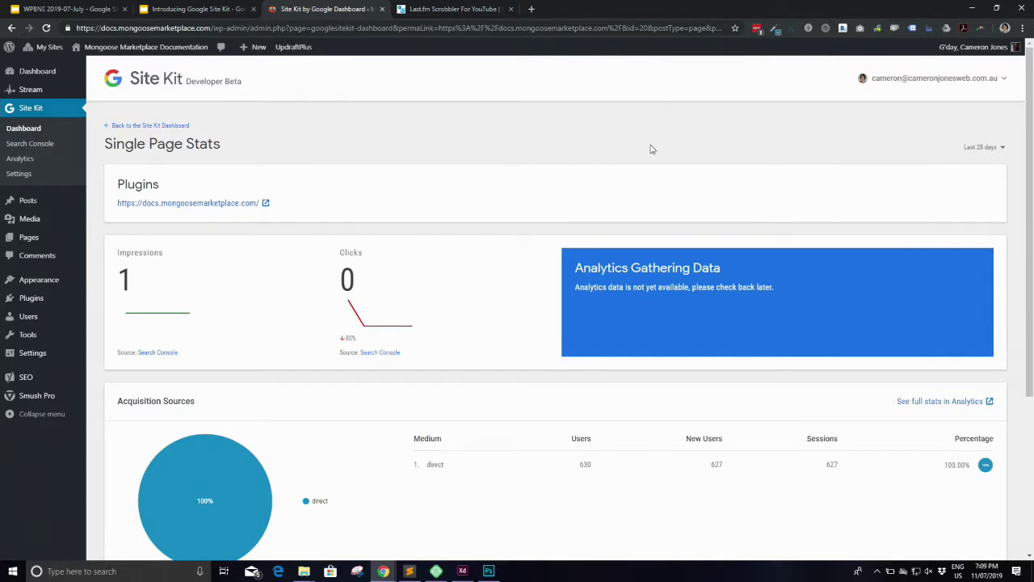
scroll(651, 149, down, 2)
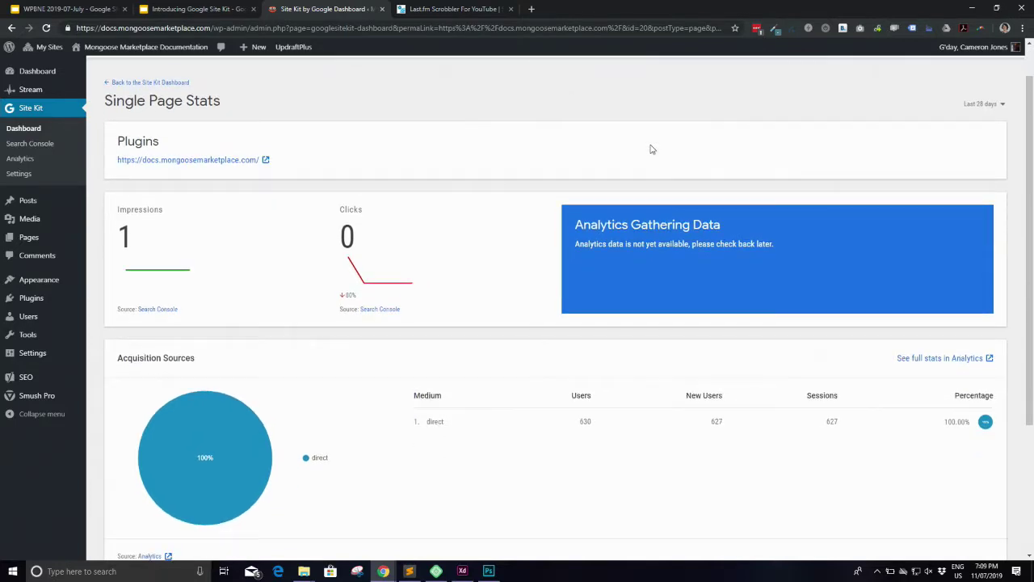
scroll(651, 149, down, 1)
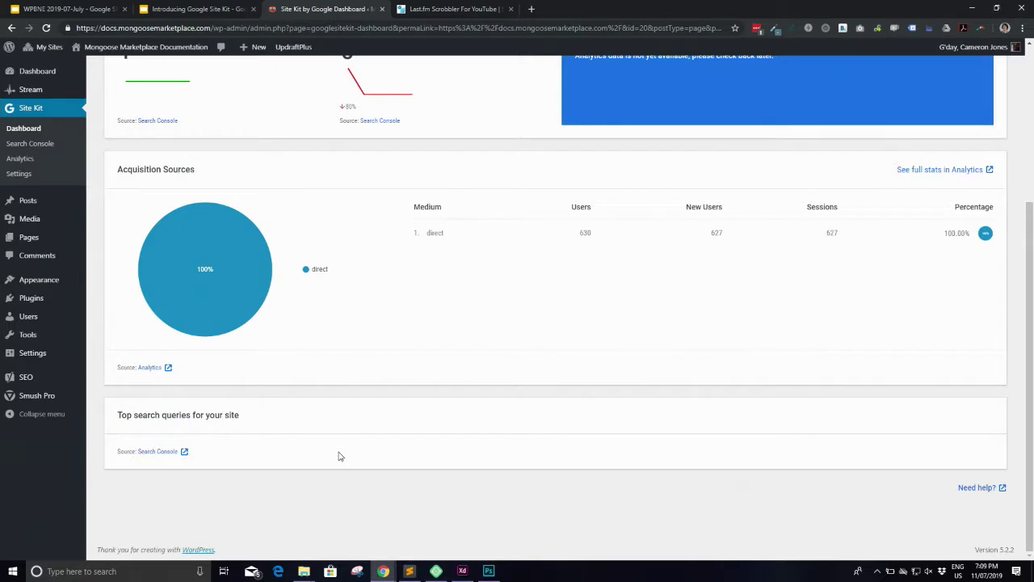
scroll(339, 457, up, 3)
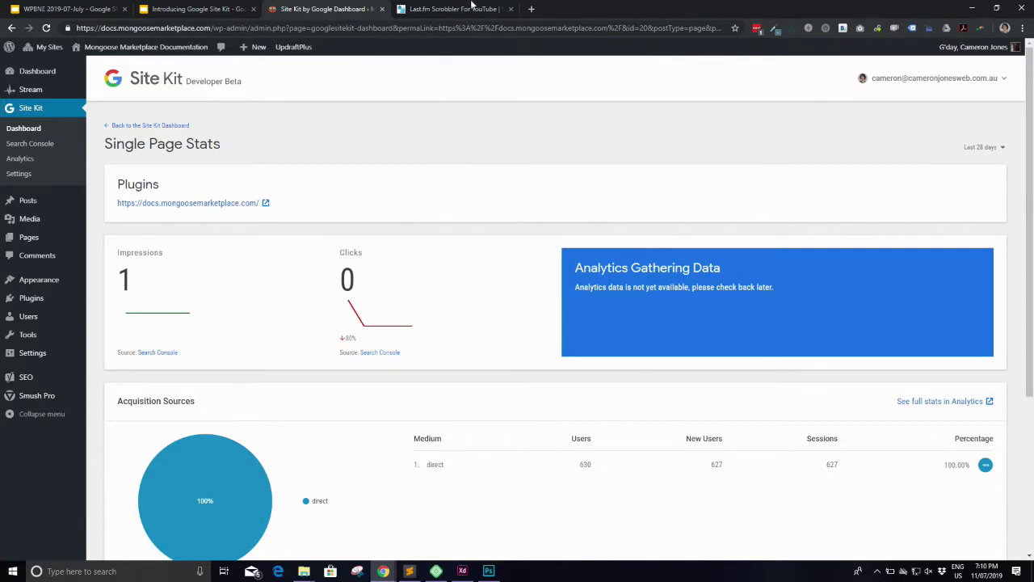
Switch to the ScrobYou site and open its admin page for adding a new plugin, with the page view enlarged
click(473, 8)
click(546, 136)
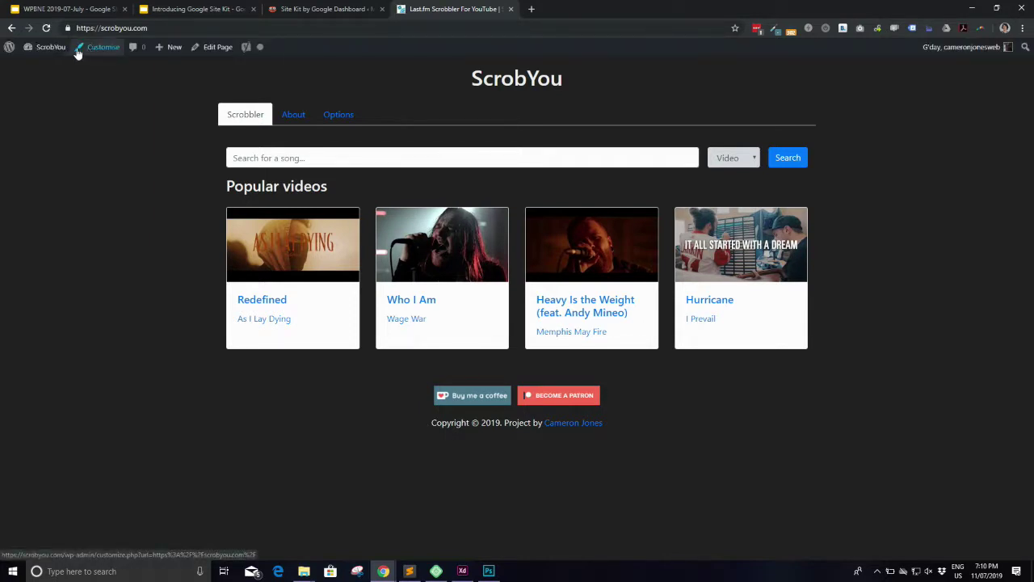
click(44, 47)
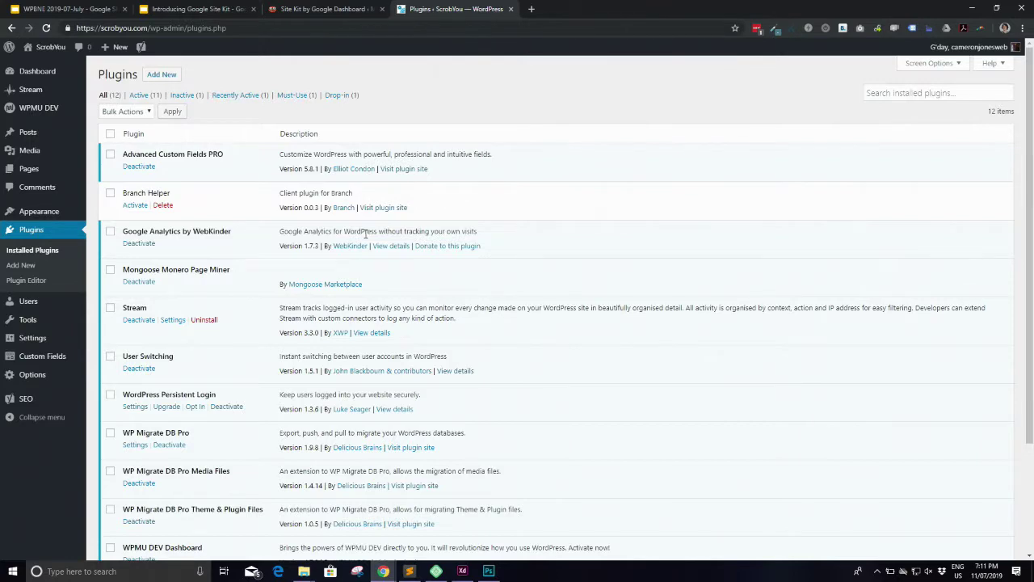
key(ctrl+plus)
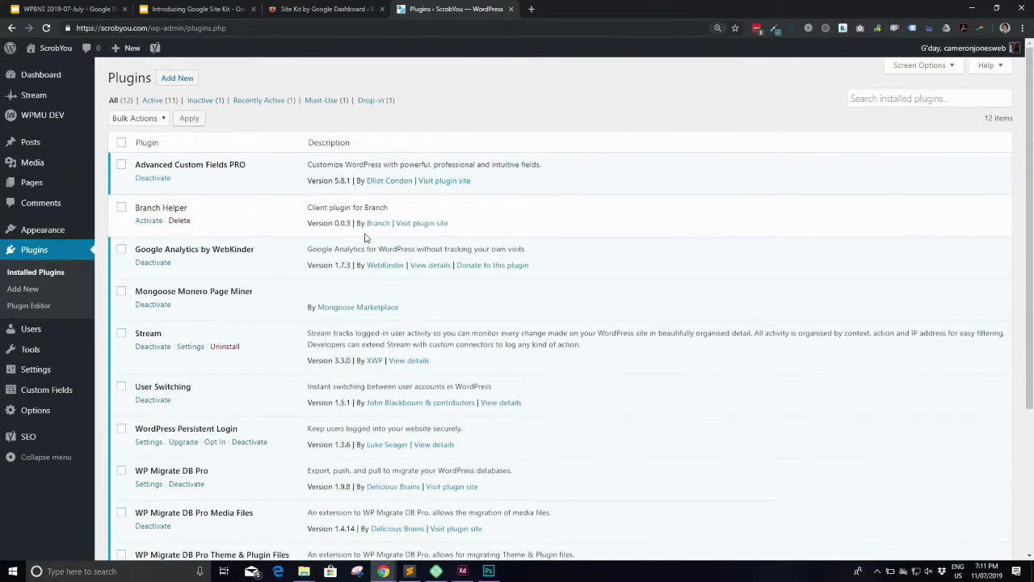
key(ctrl+plus)
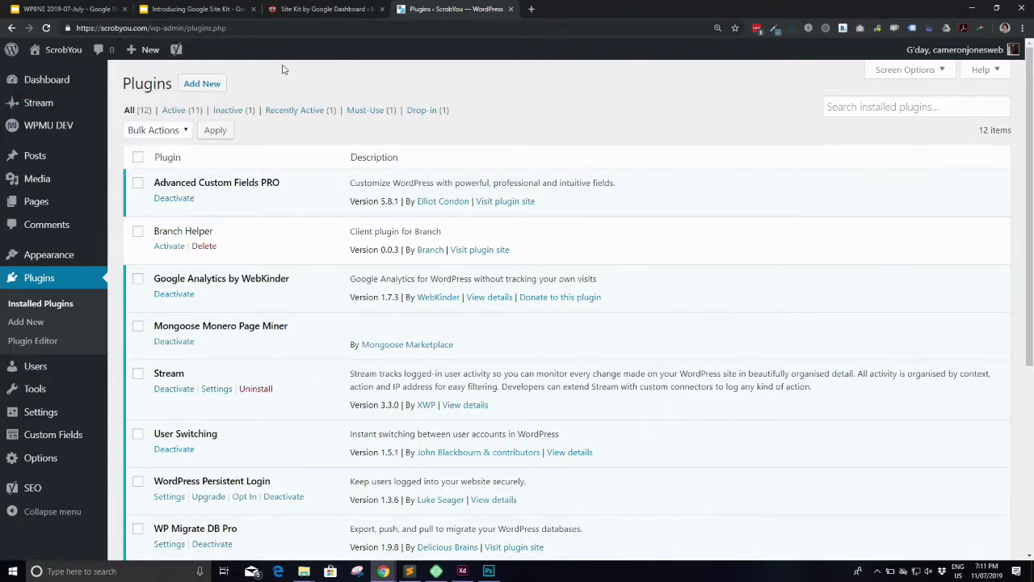
click(213, 86)
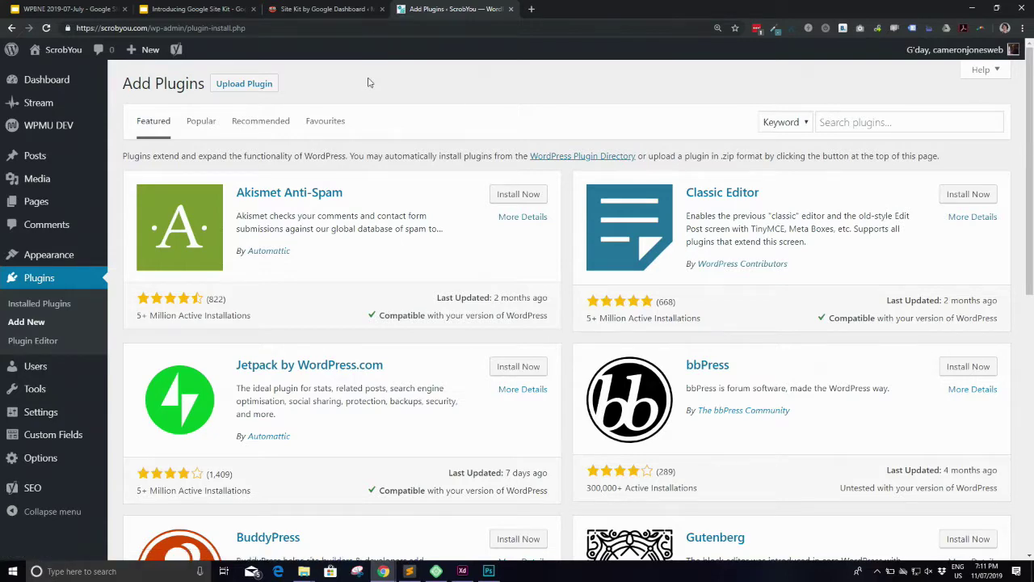
Open the Site Kit by Google website in a new tab, find the developer preview's download link, and close the tab
key(ctrl+t)
text(site)
key(Return)
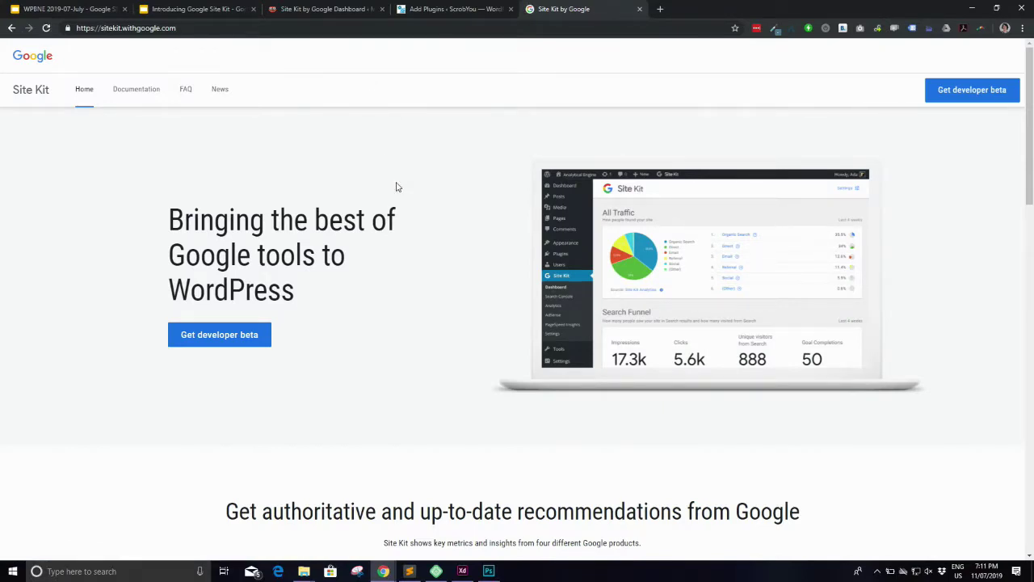
click(221, 335)
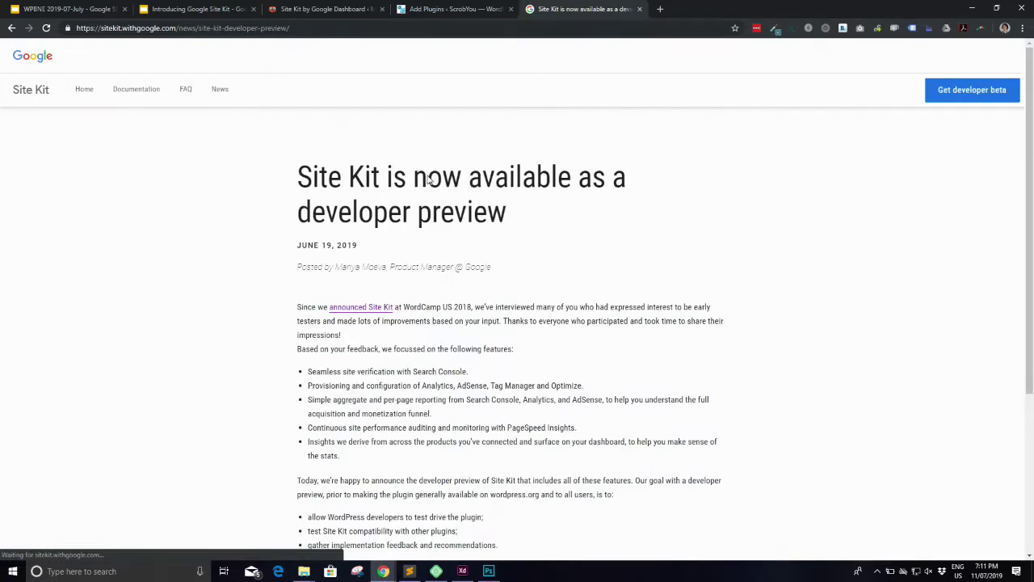
scroll(552, 231, down, 3)
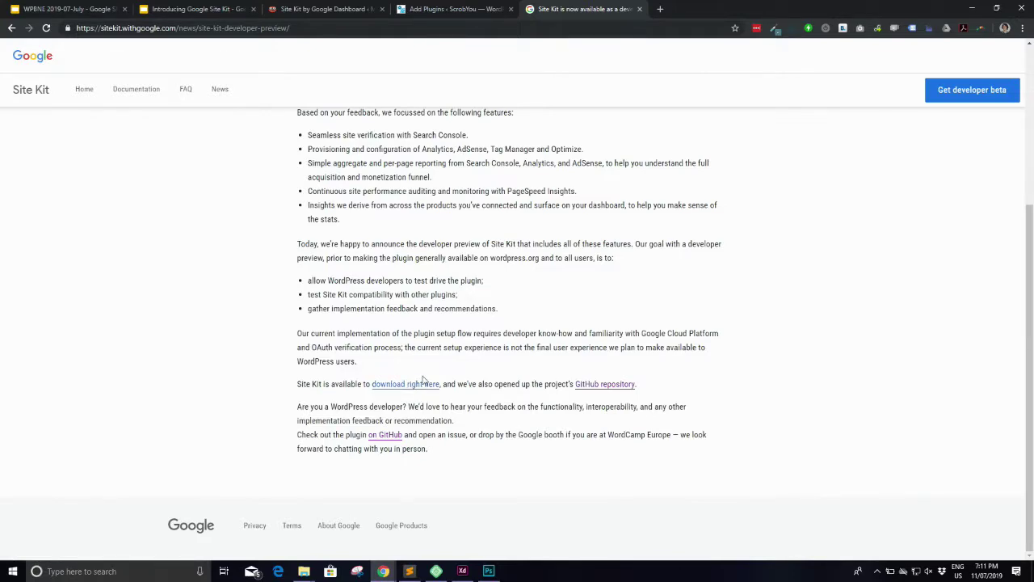
key(ctrl+w)
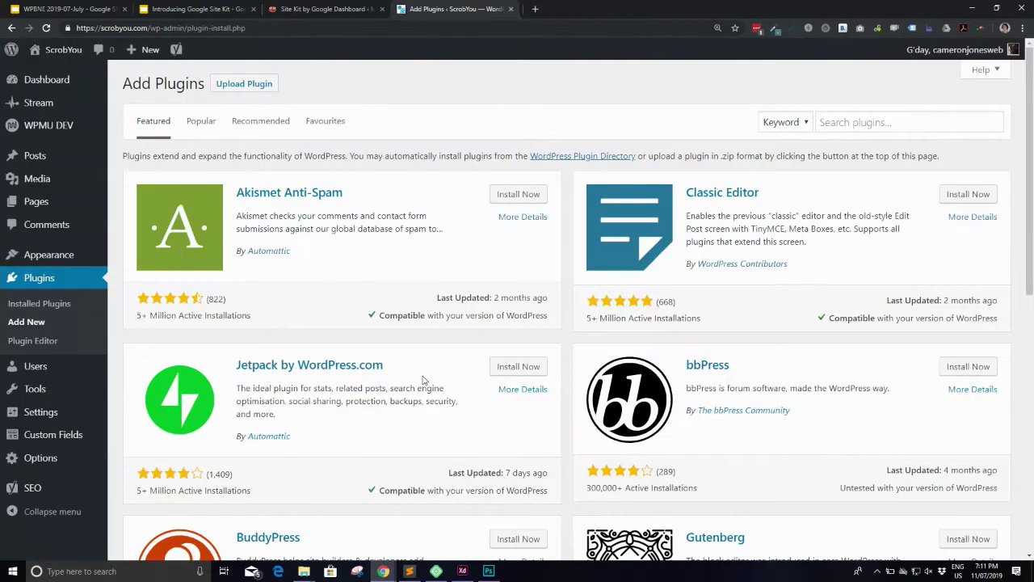
Start a plugin upload and browse to the Work > Resources > WordPress > Plugins folder on the DATA (D:) drive
click(253, 85)
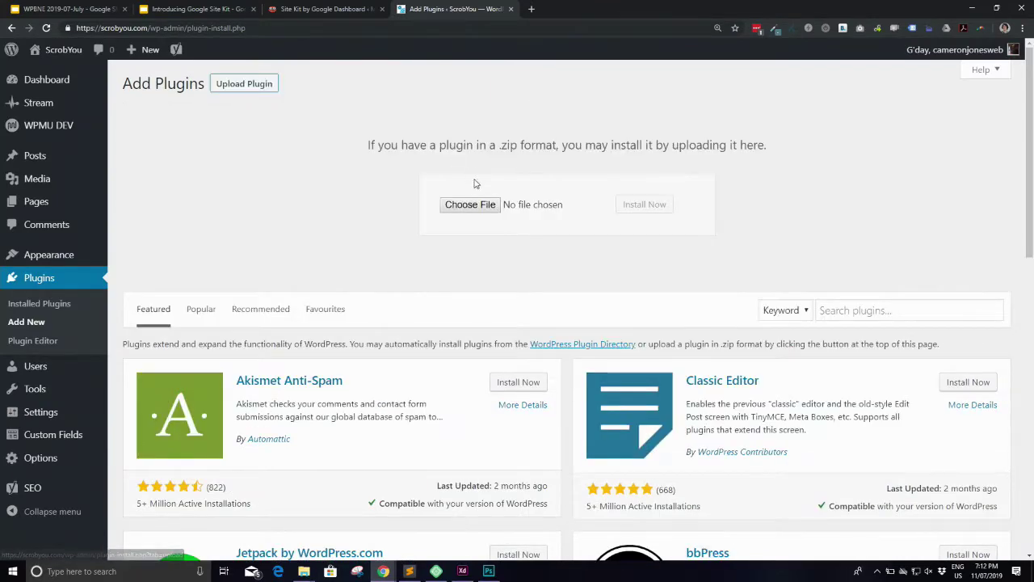
click(490, 206)
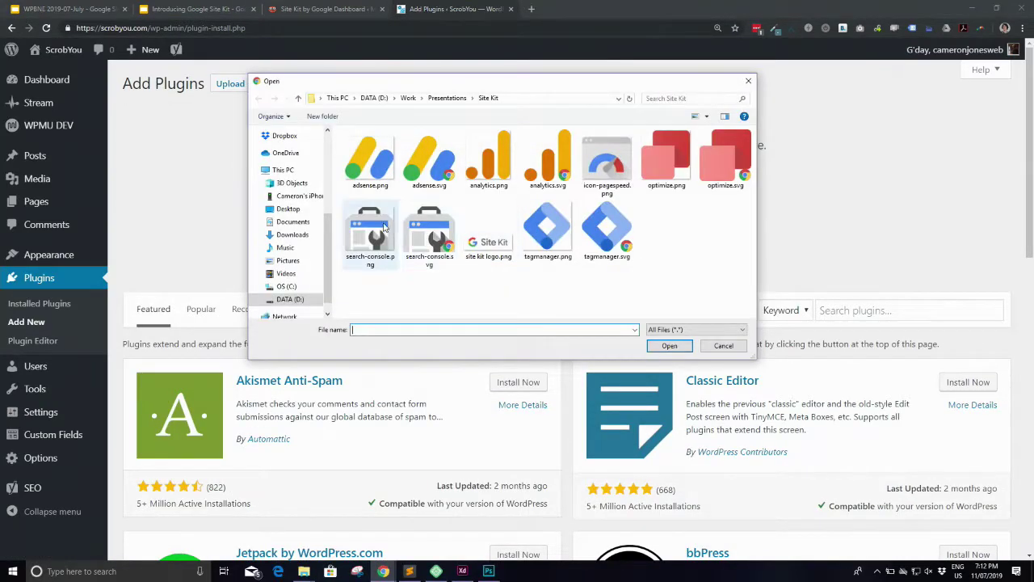
click(374, 98)
double_click(368, 181)
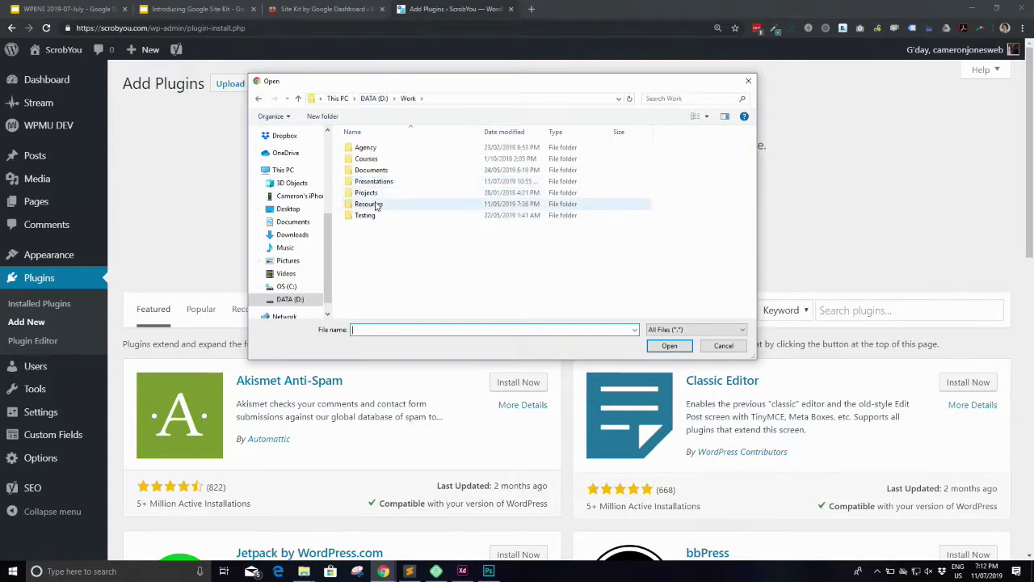
double_click(370, 204)
double_click(384, 229)
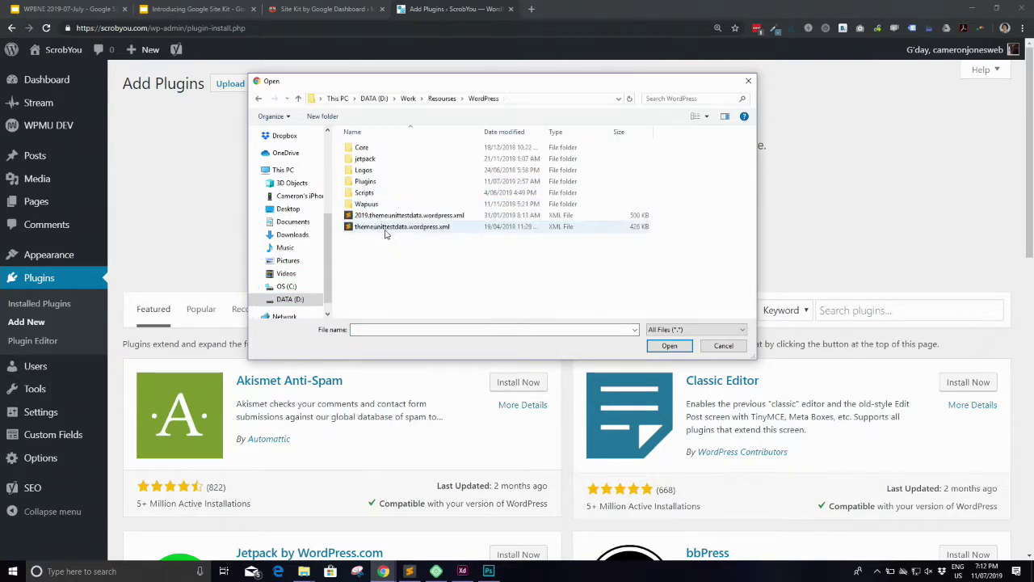
double_click(380, 182)
Choose google-site-kit.zip, try to install it on the ScrobYou site, and return to the Add Plugins page
click(396, 184)
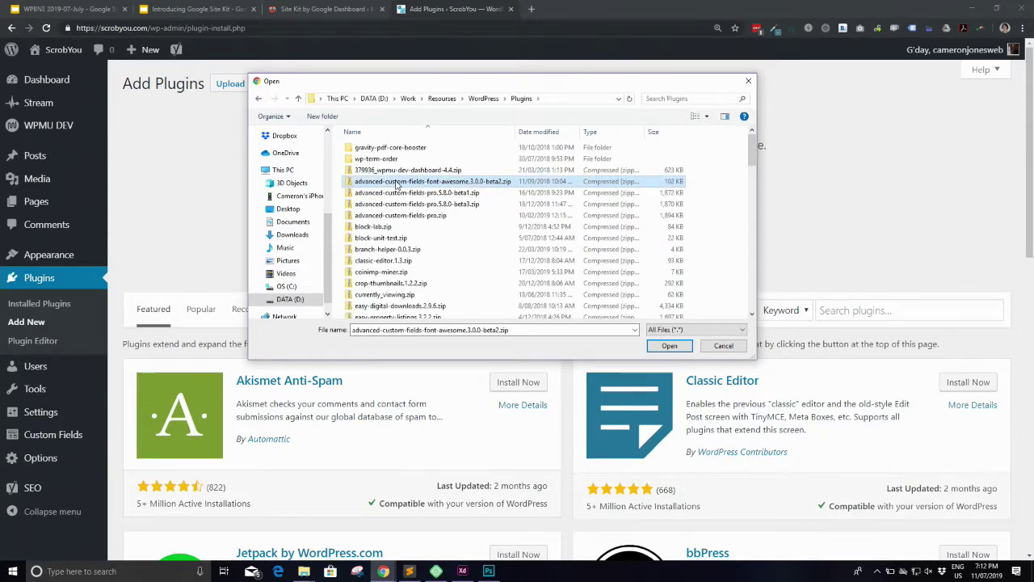
text(google-site-kit)
key(Return)
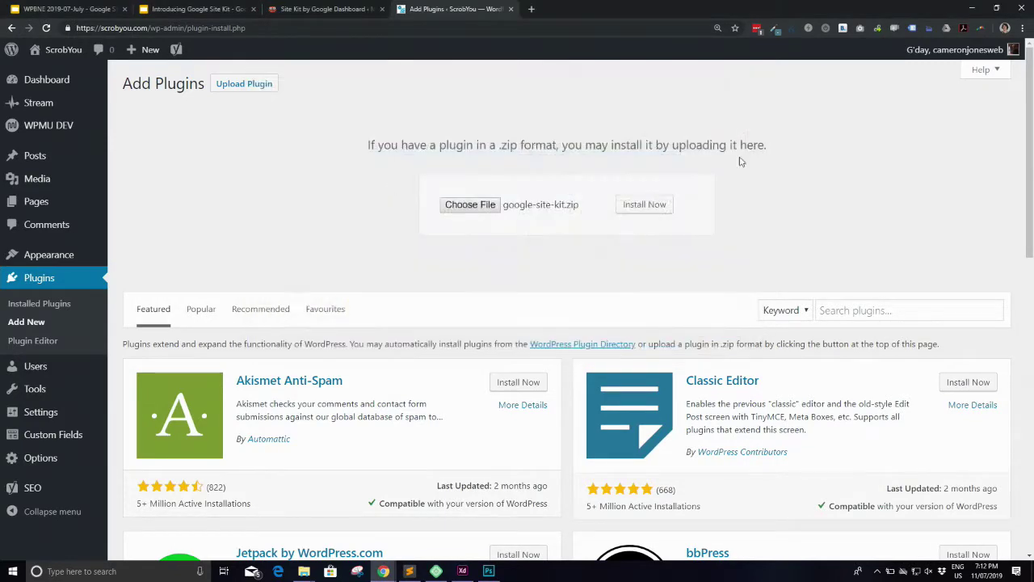
click(656, 204)
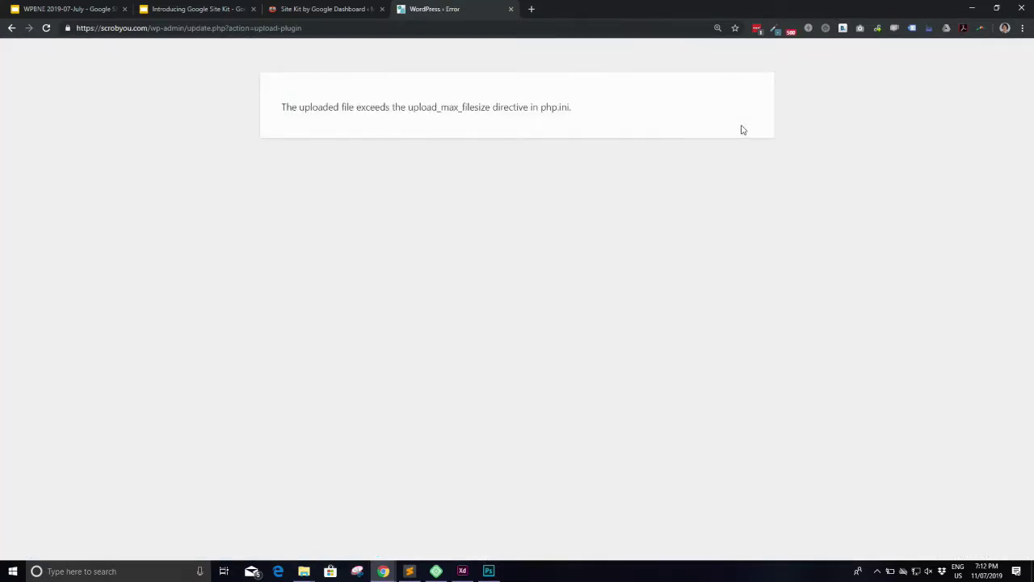
key(F5)
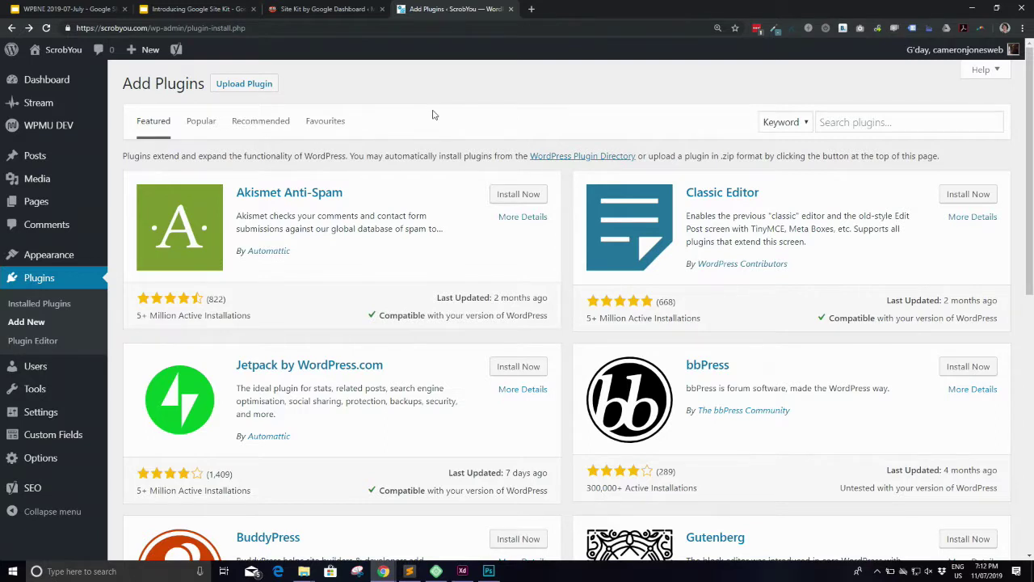
Open the developer's staging website in a new browser tab
key(ctrl+t)
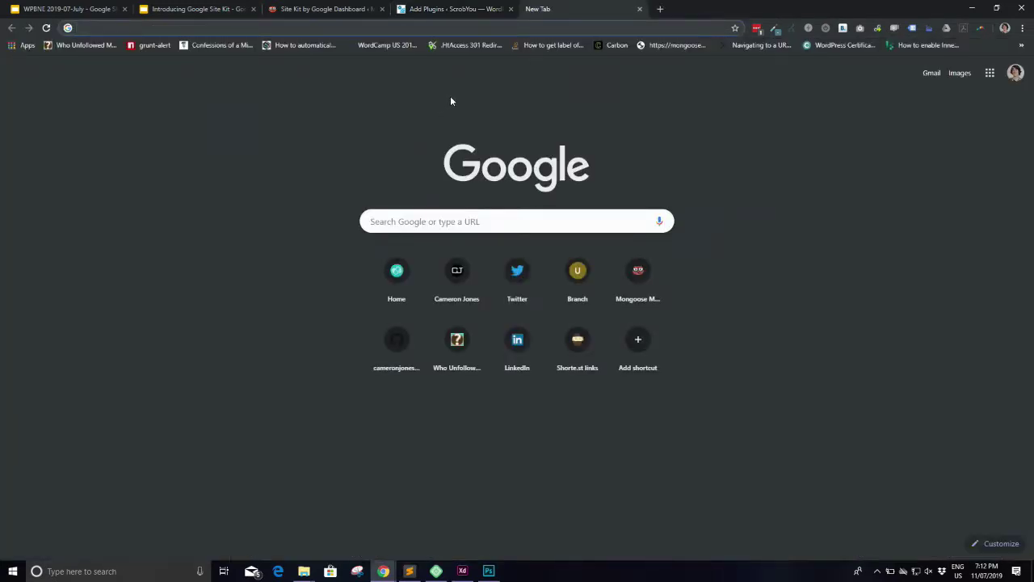
text(stag)
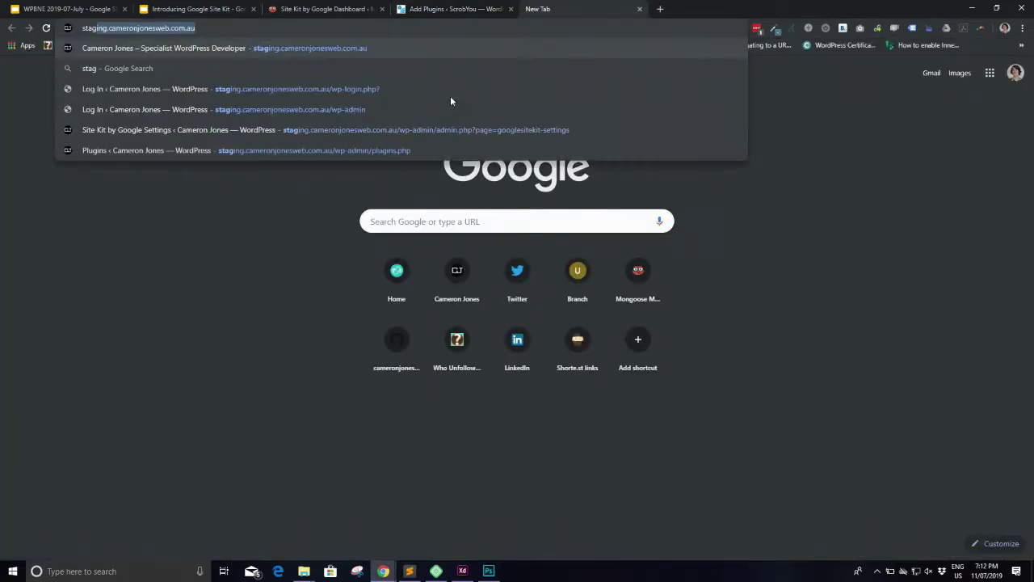
key(Return)
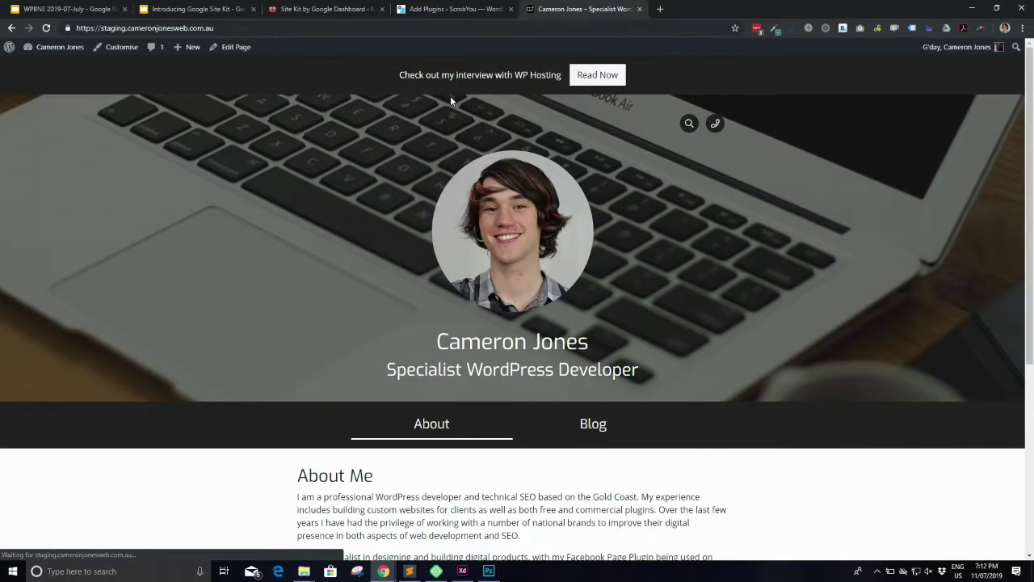
Open the staging site's WordPress dashboard and look through its list of installed plugins
click(70, 53)
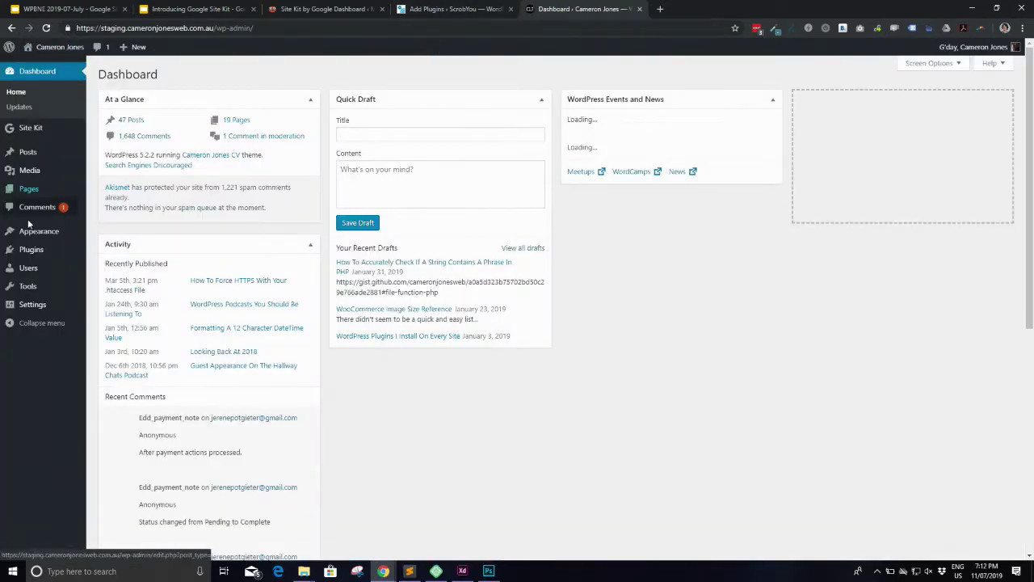
click(31, 251)
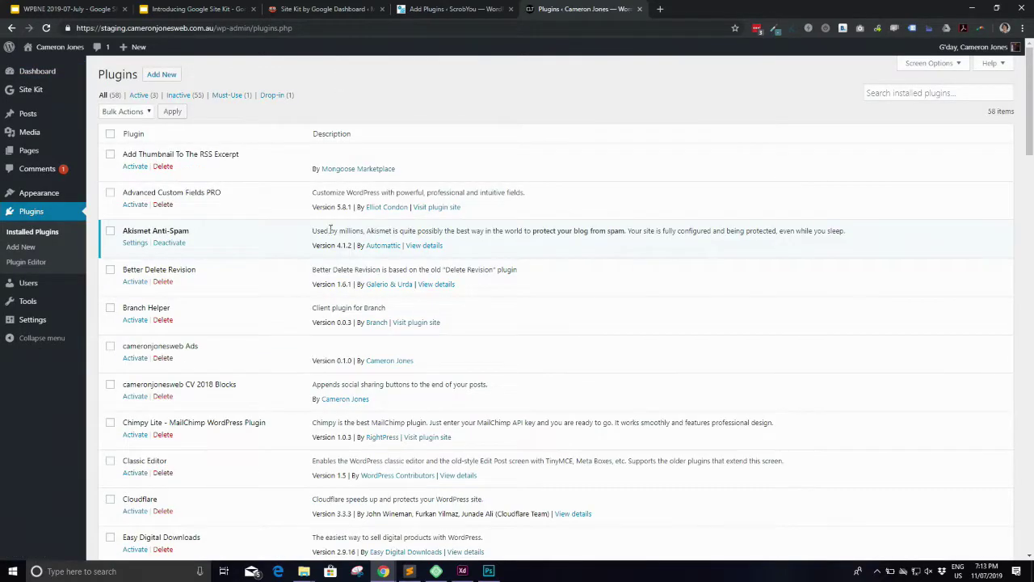
scroll(329, 234, down, 5)
scroll(330, 235, down, 6)
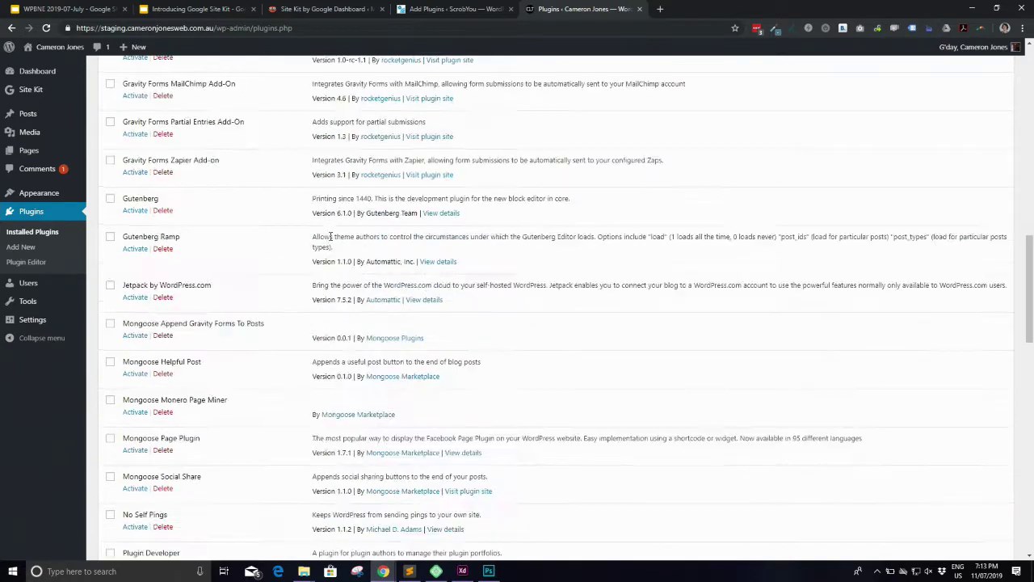
scroll(330, 236, up, 2)
scroll(330, 236, up, 1)
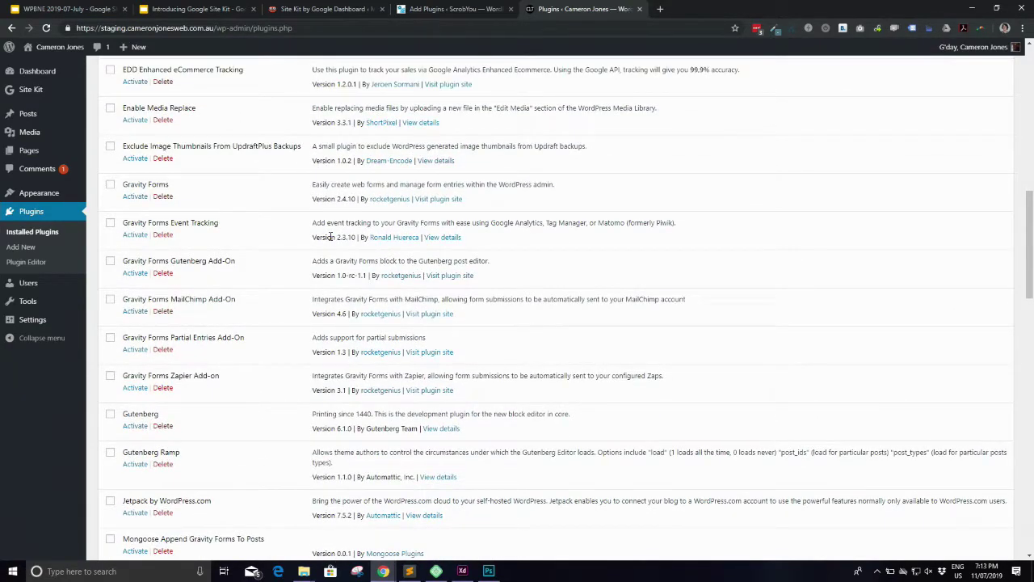
scroll(330, 236, up, 6)
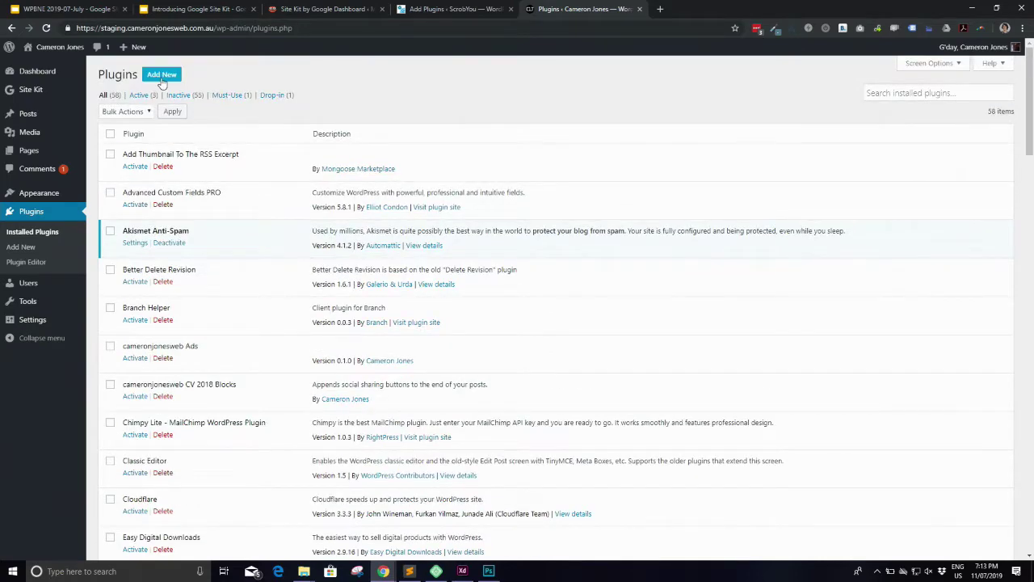
click(160, 74)
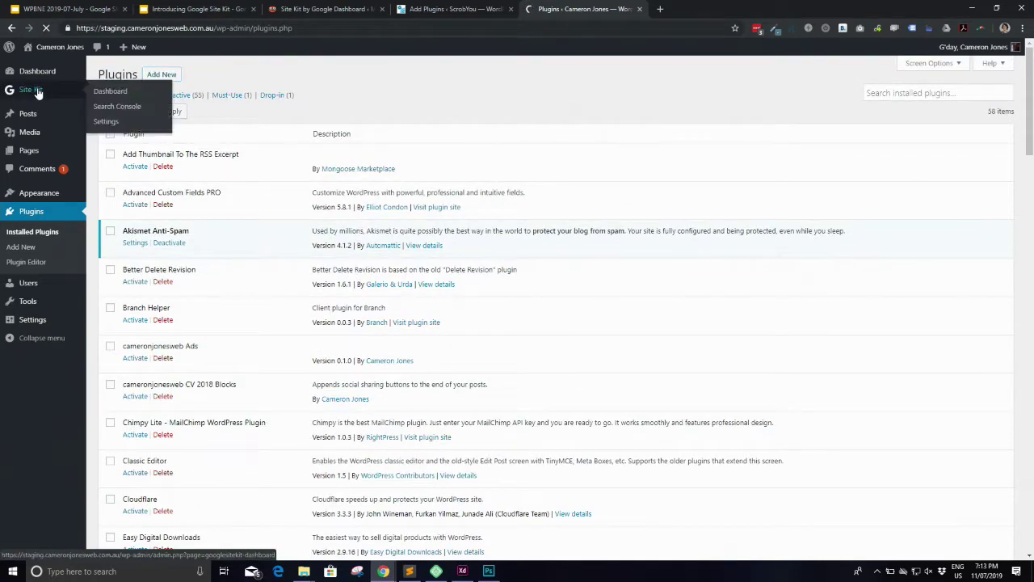
Reset Site Kit on the staging site from the plugin's admin settings
click(45, 89)
click(18, 139)
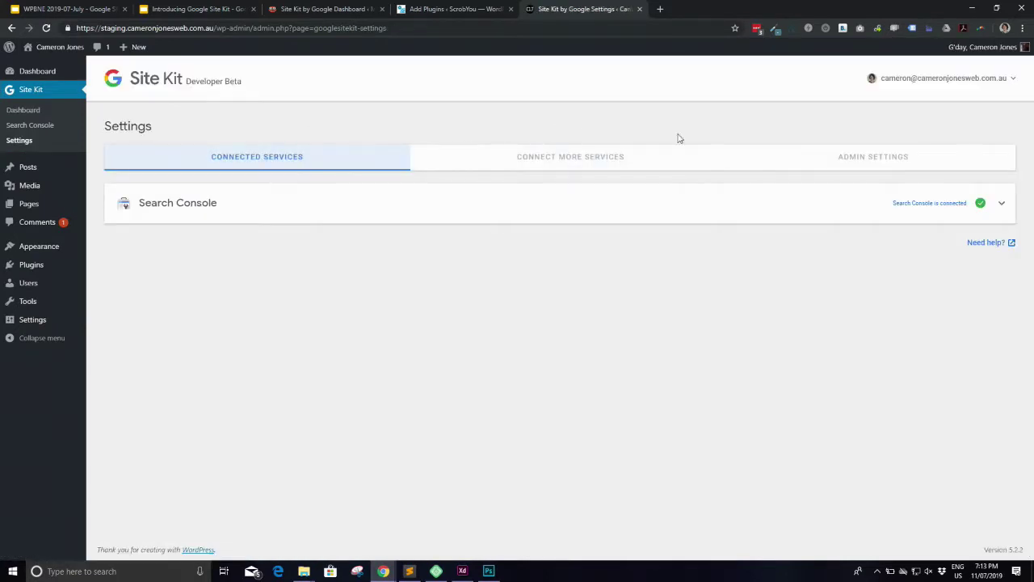
click(835, 158)
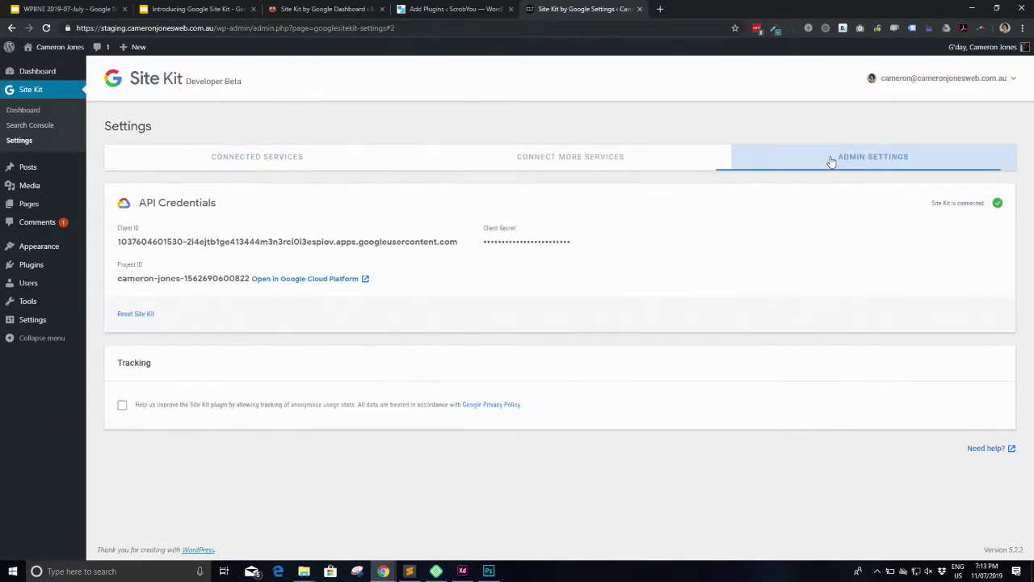
click(135, 314)
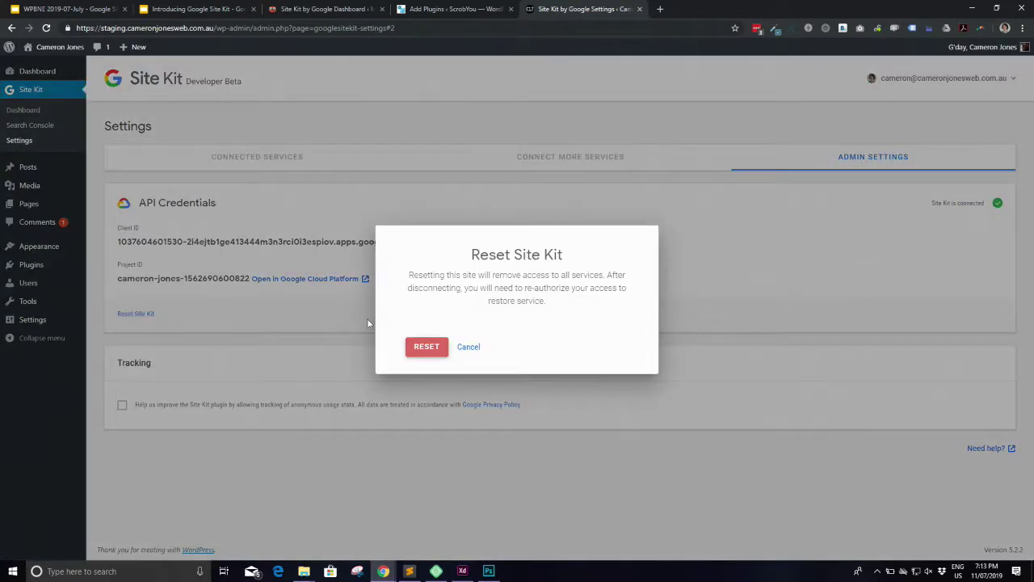
click(426, 347)
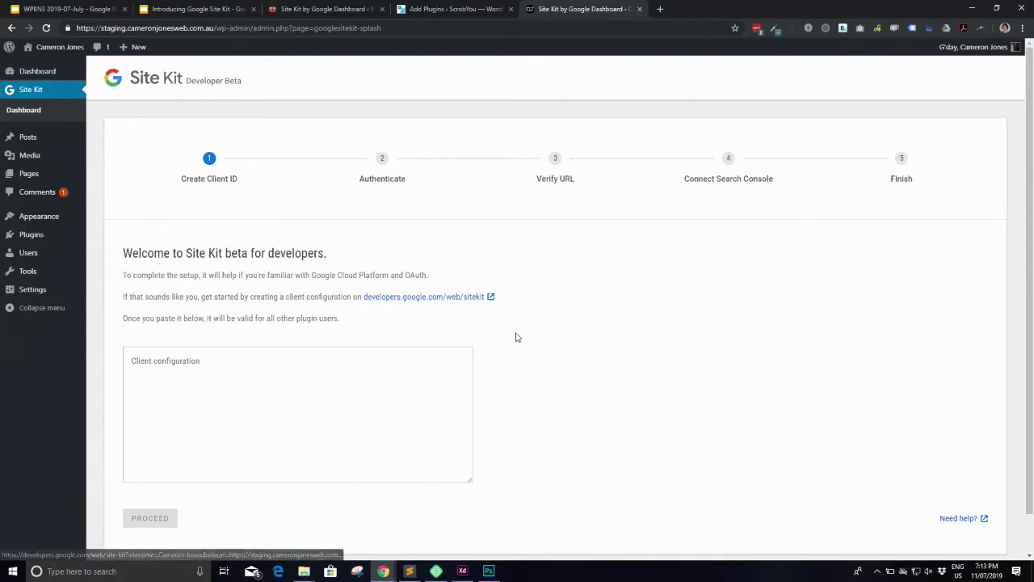
Get the staging site's OAuth credentials from the Google Developers Site Kit page, copy the client configuration and close the page
click(444, 300)
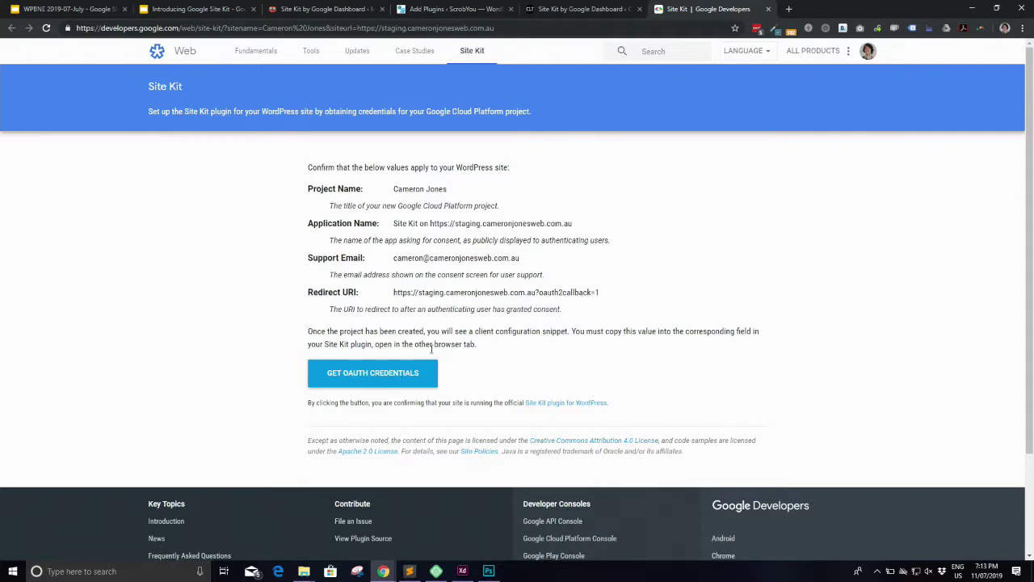
click(404, 370)
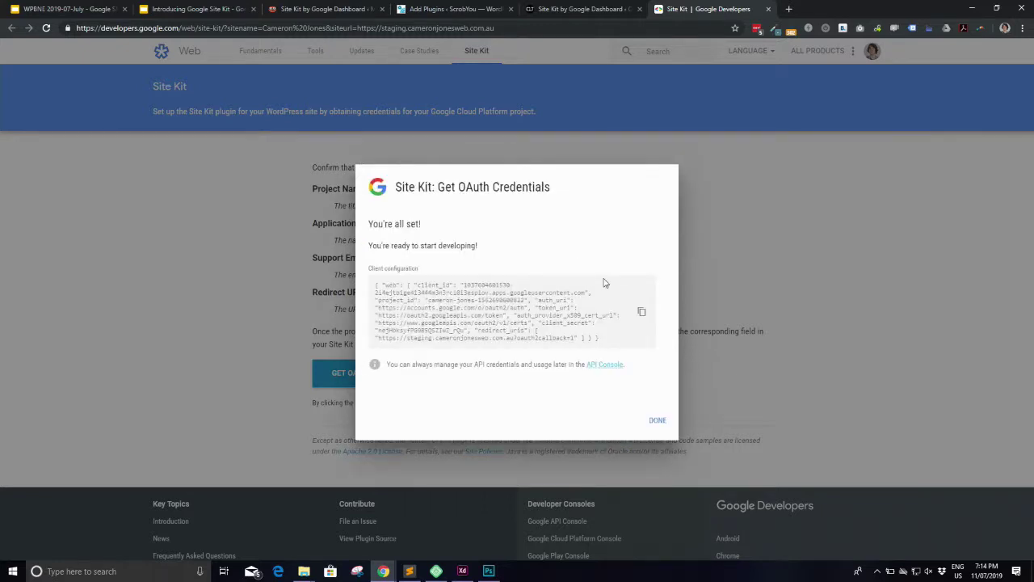
click(643, 314)
key(ctrl+w)
Paste the copied client configuration into the Site Kit setup, enlarge the page to 110%, and proceed to authentication
click(350, 383)
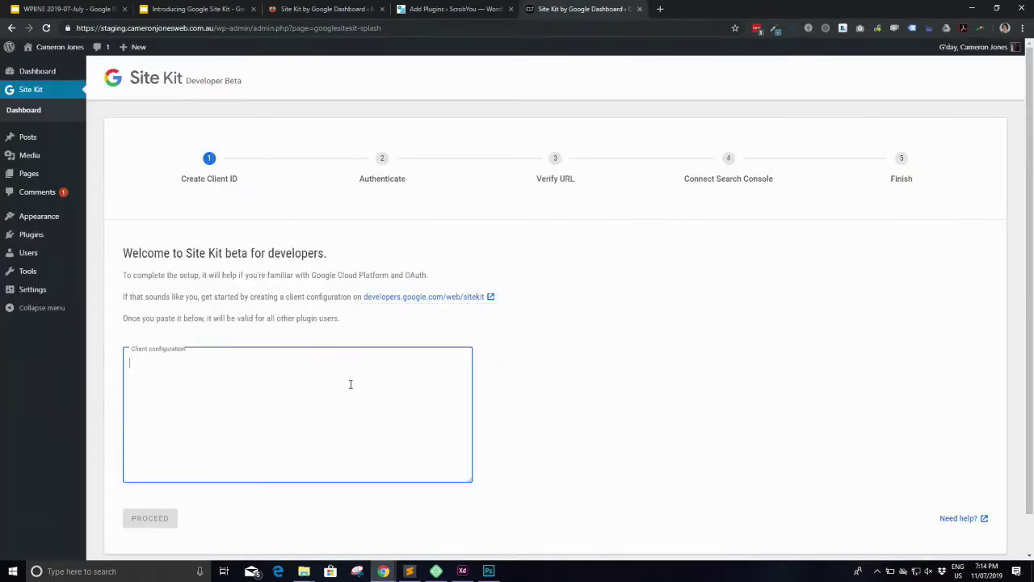
key(ctrl+v)
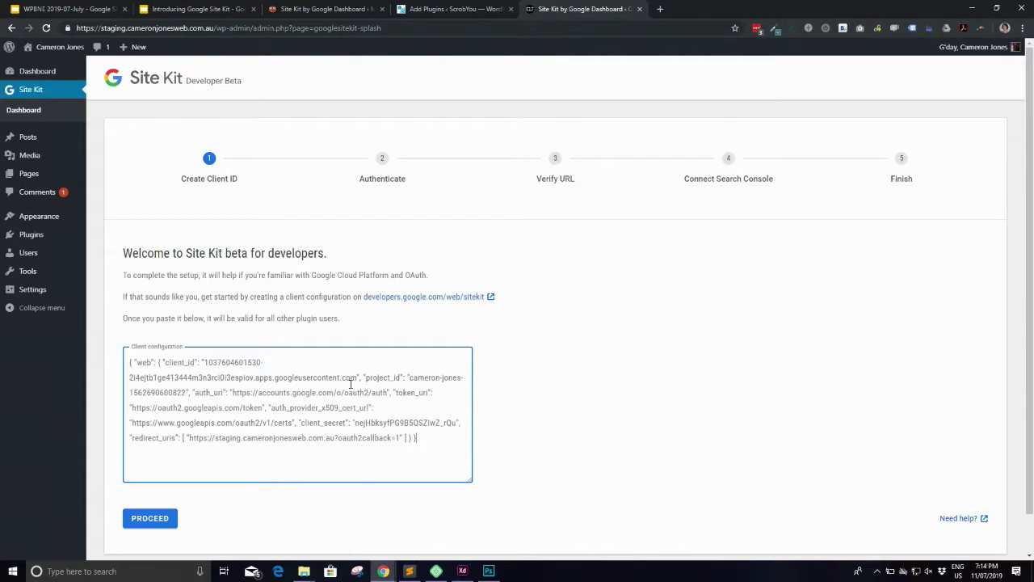
key(ctrl+plus)
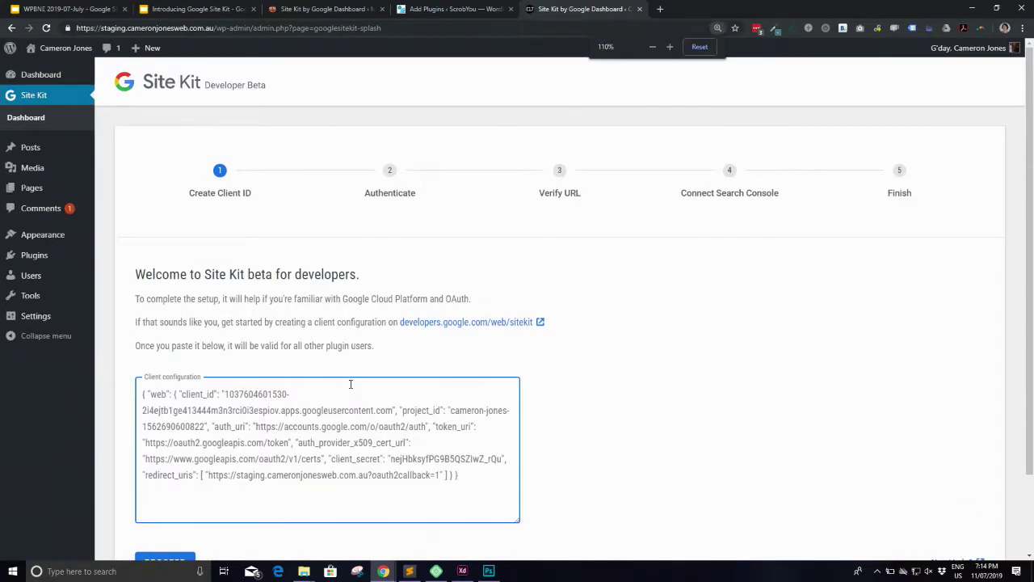
click(648, 363)
scroll(649, 363, down, 1)
click(165, 519)
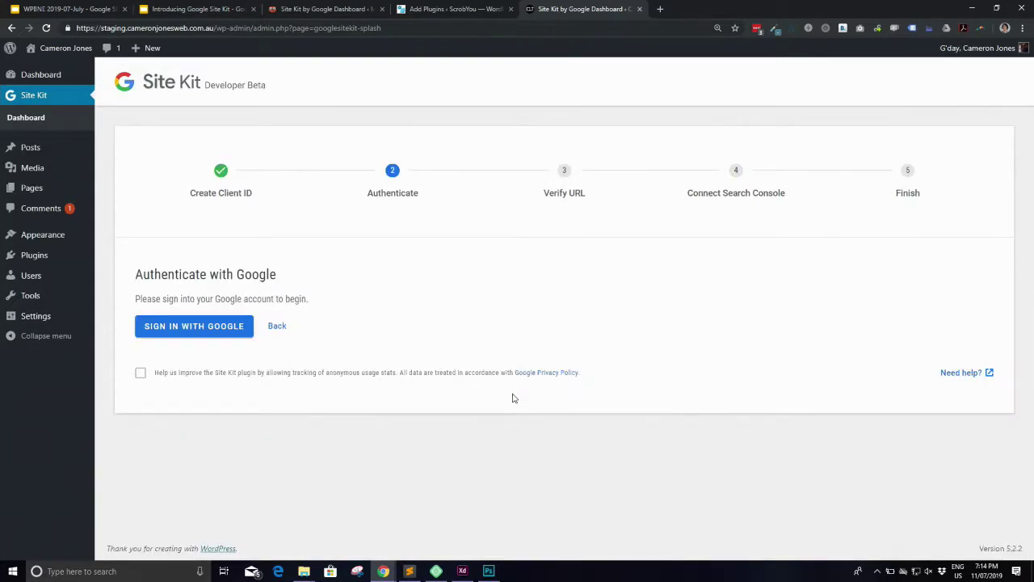
Sign in with the Google account, allow the Search Console and site management permissions, and go to the Site Kit dashboard
click(158, 327)
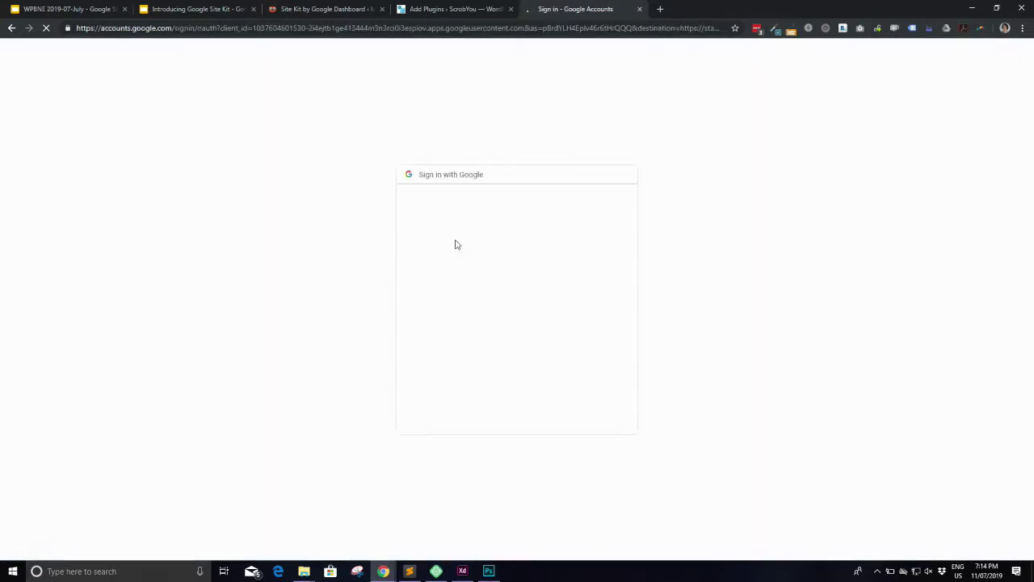
click(498, 233)
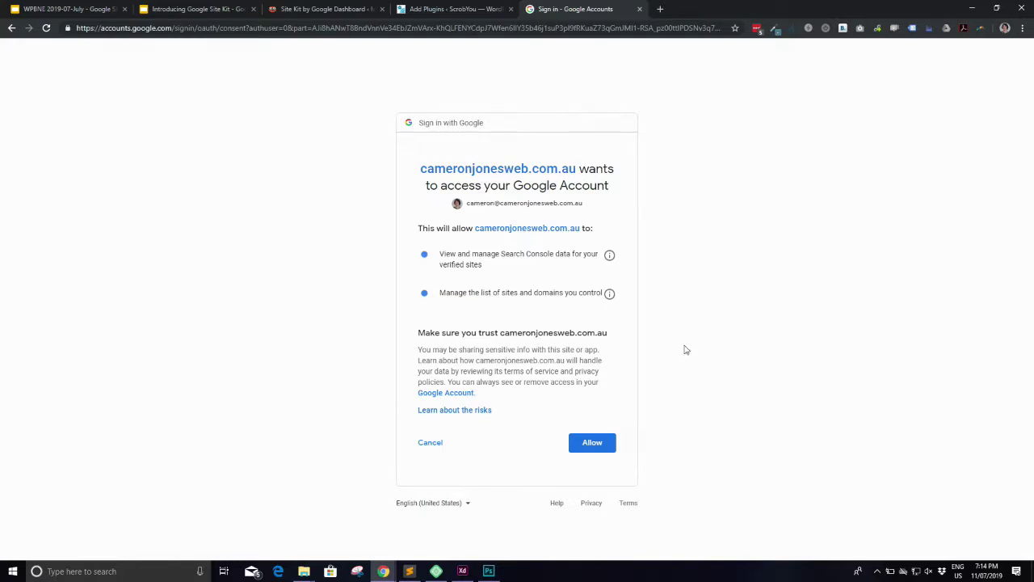
click(591, 446)
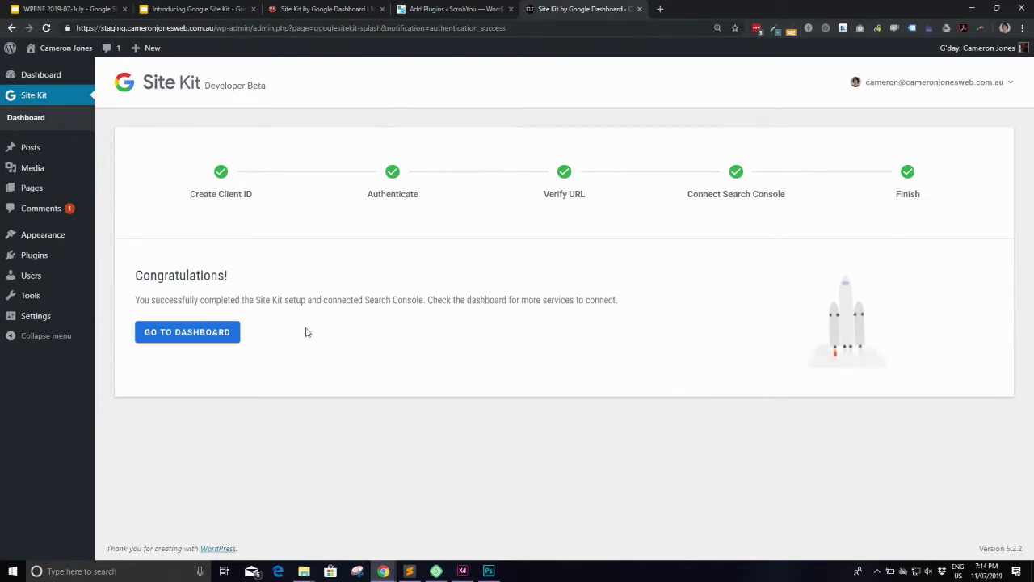
click(218, 344)
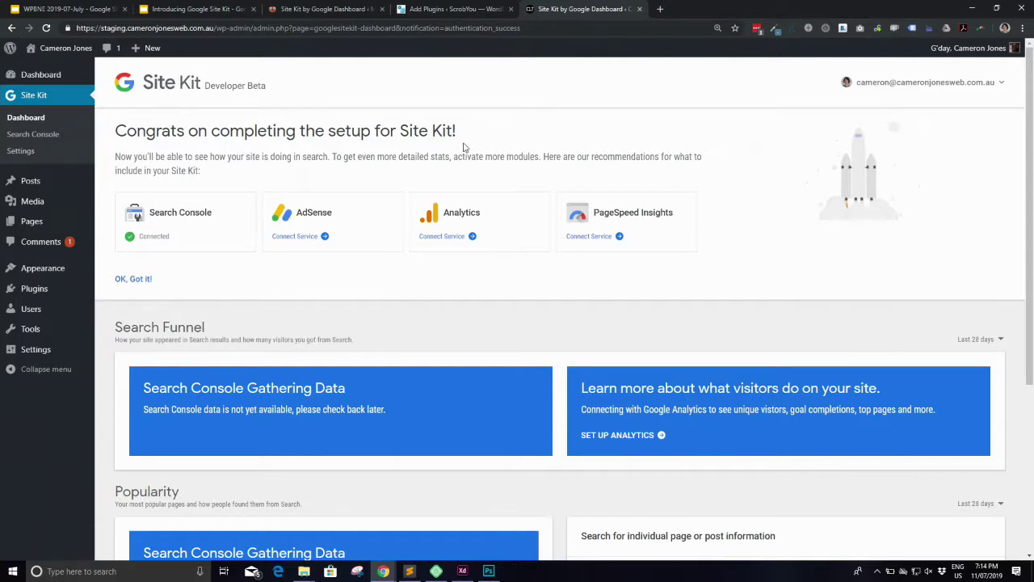
Start connecting the Analytics service from the Site Kit dashboard and allow its requested Google account permissions
scroll(464, 146, down, 1)
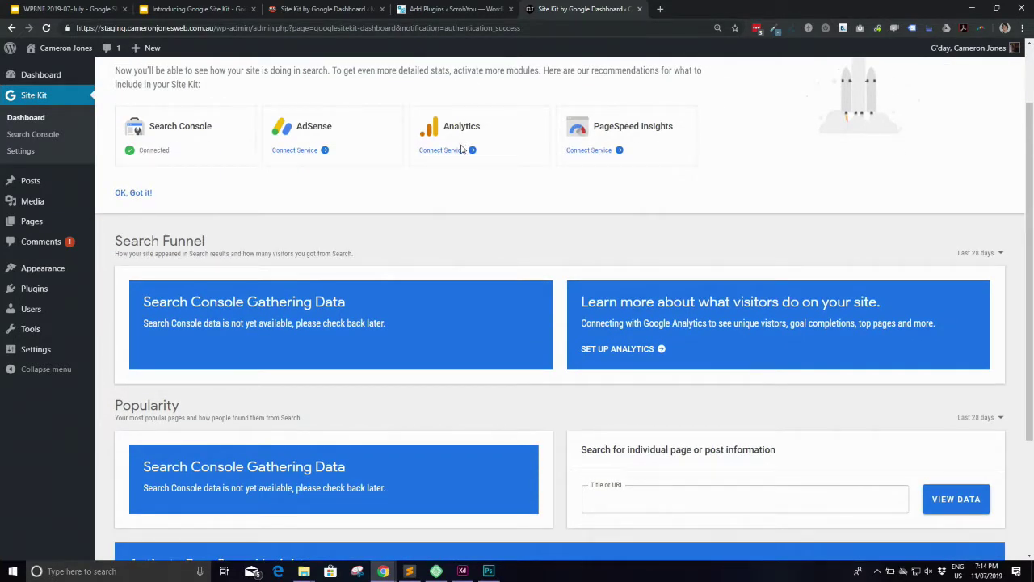
click(455, 150)
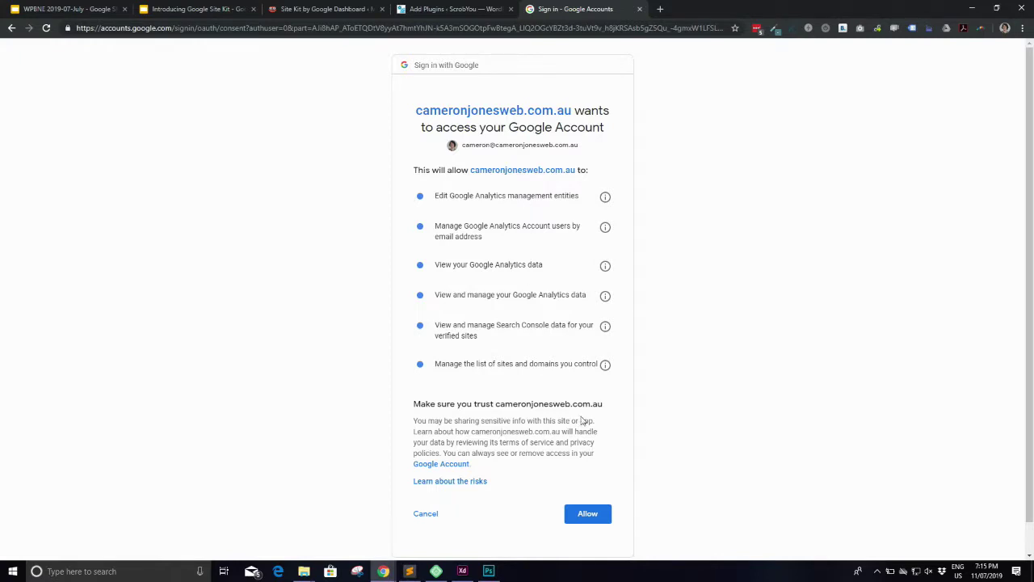
click(588, 513)
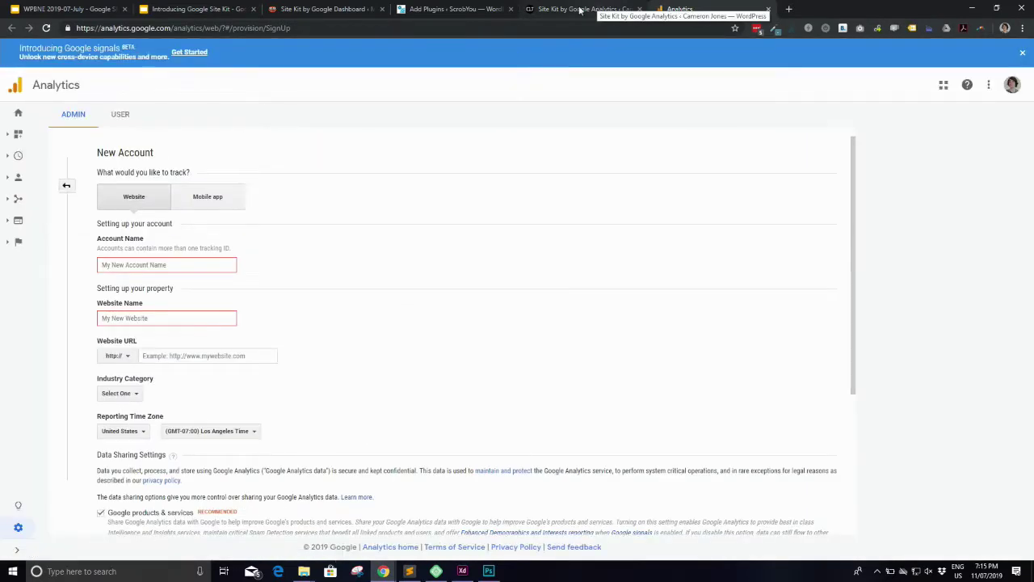
Check the signed-in account on the Google Analytics sign-up page, then close that page and cancel the Analytics setup
click(1011, 86)
click(808, 106)
click(768, 10)
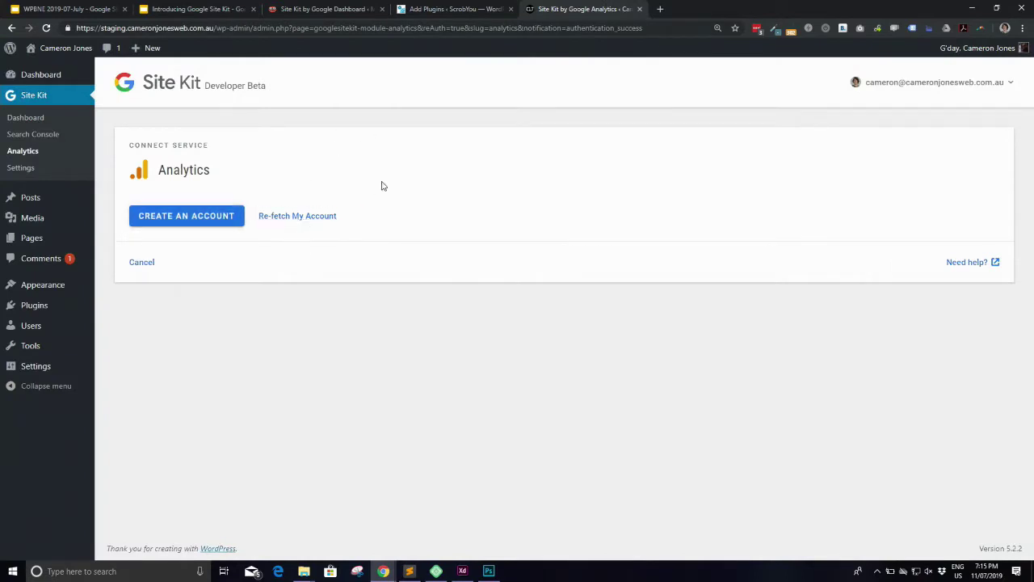
click(139, 264)
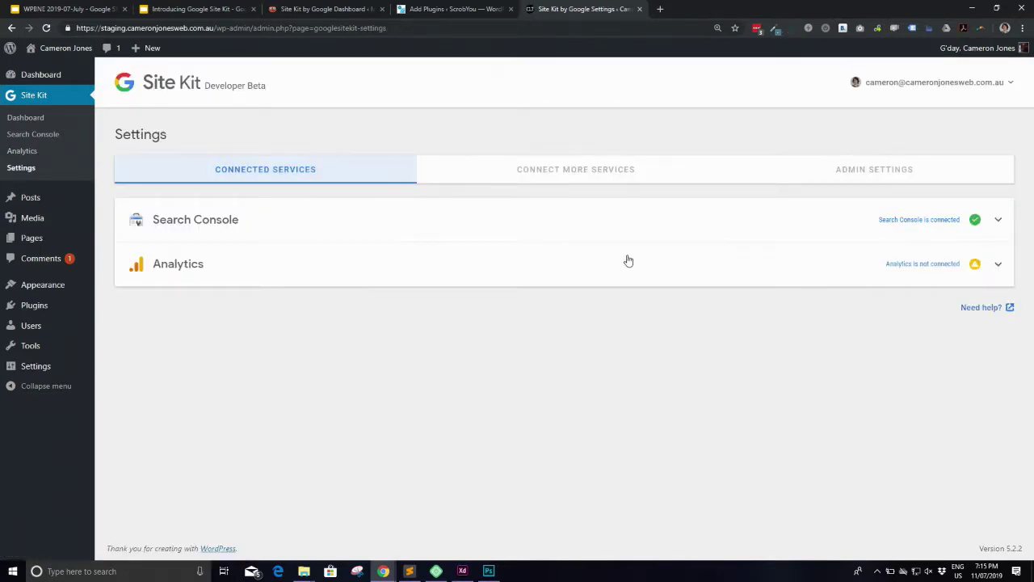
Expand Analytics in Site Kit's connected services and return to the staging site's Site Kit dashboard
click(687, 267)
click(257, 312)
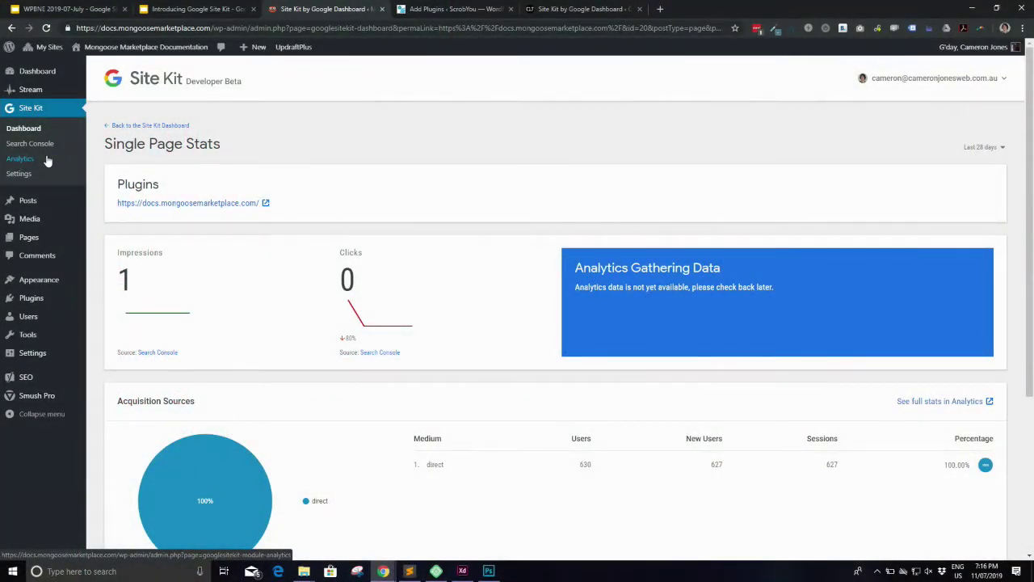
click(602, 9)
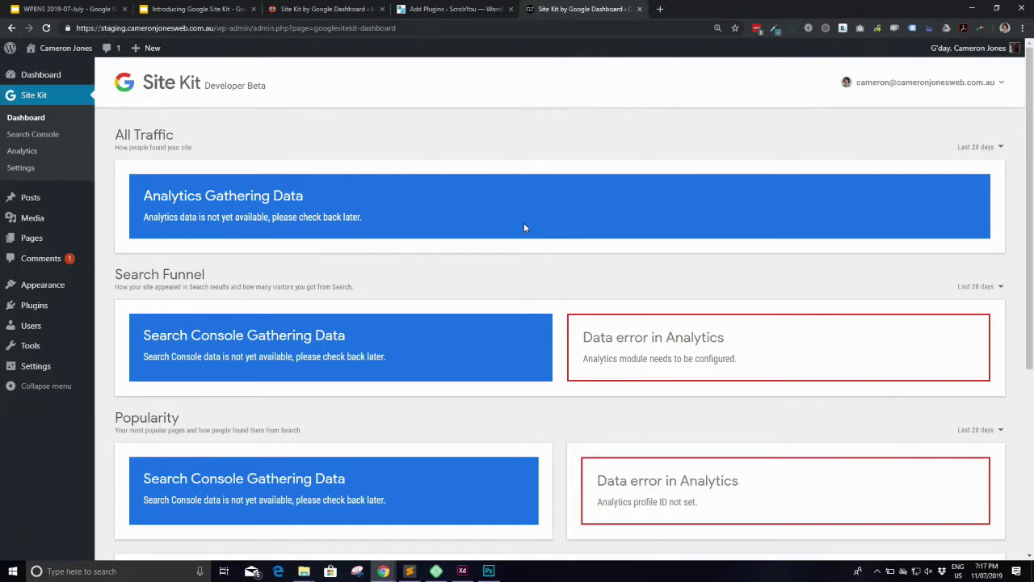
From Site Kit's additional services, get a PageSpeed Insights API key on the Google Developers page, copy it and close the page
click(40, 168)
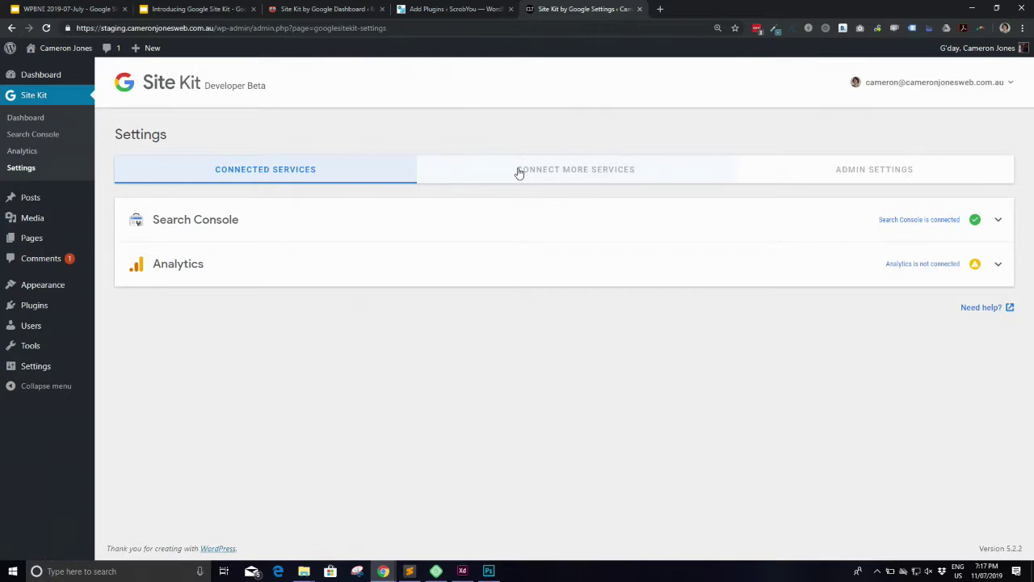
click(517, 170)
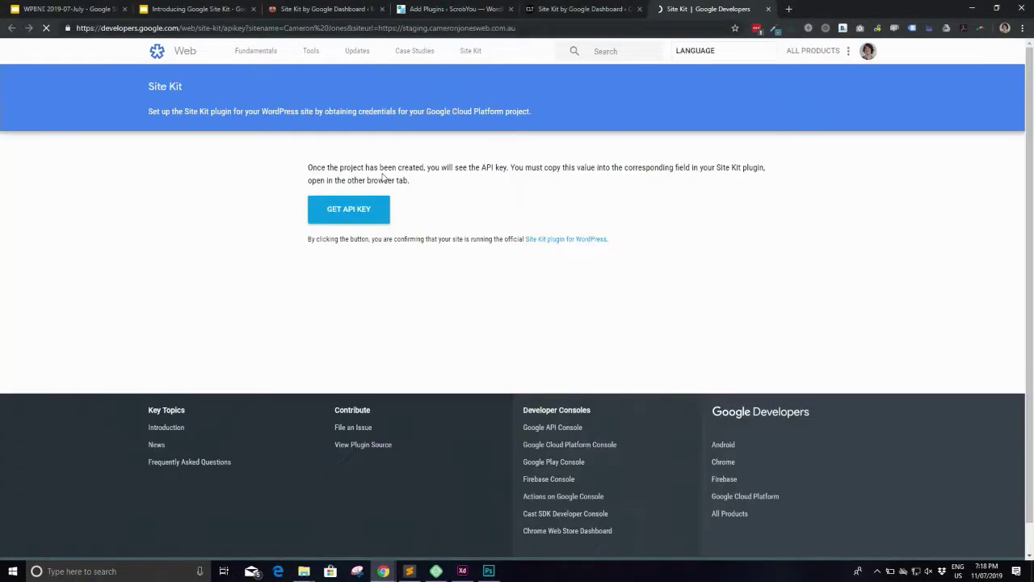
click(345, 212)
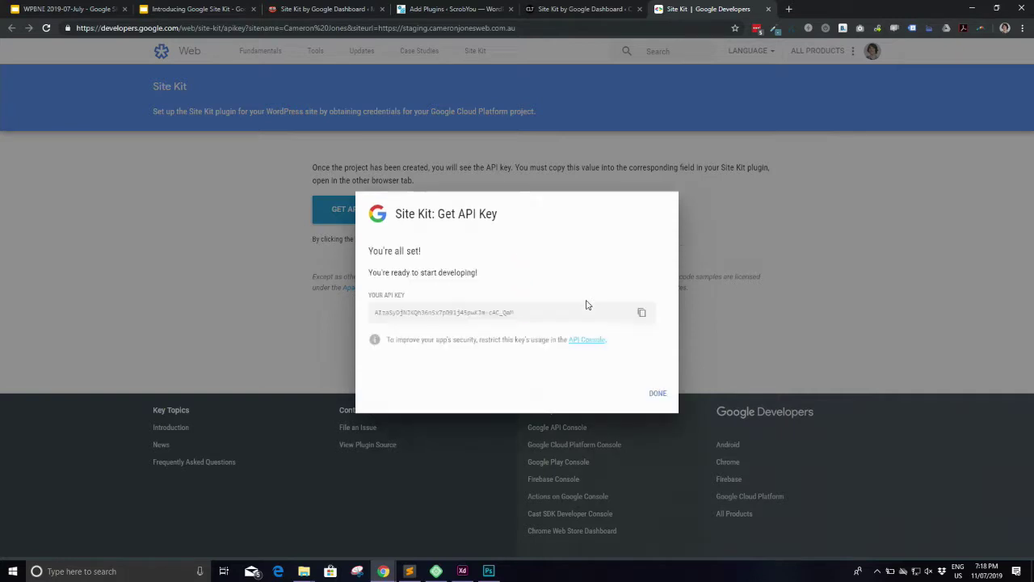
click(640, 315)
key(ctrl+w)
Connect PageSpeed Insights by pasting the API key, and review the staging site's Site Kit dashboard down to the Speed section
click(311, 260)
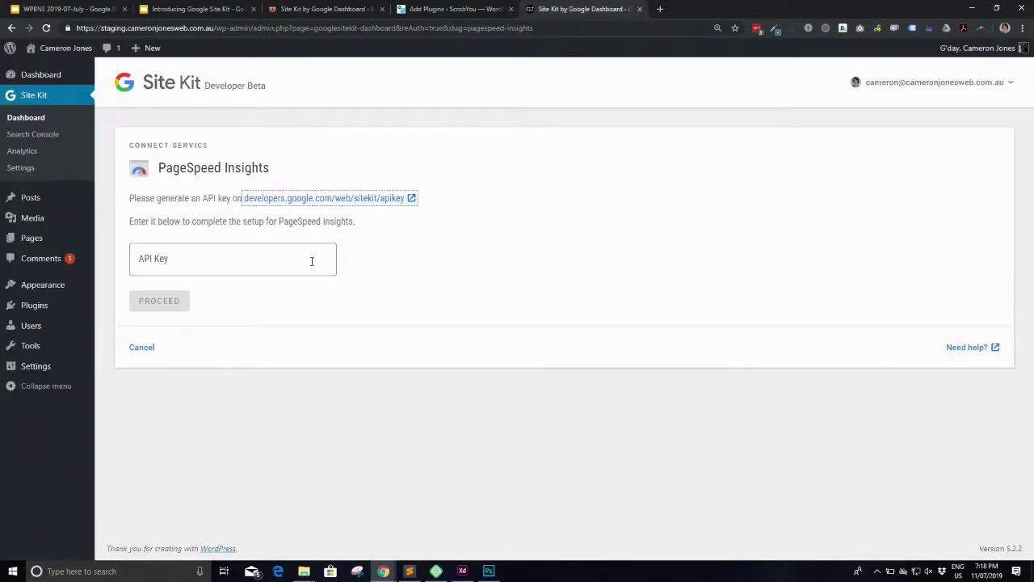
key(ctrl+v)
click(161, 300)
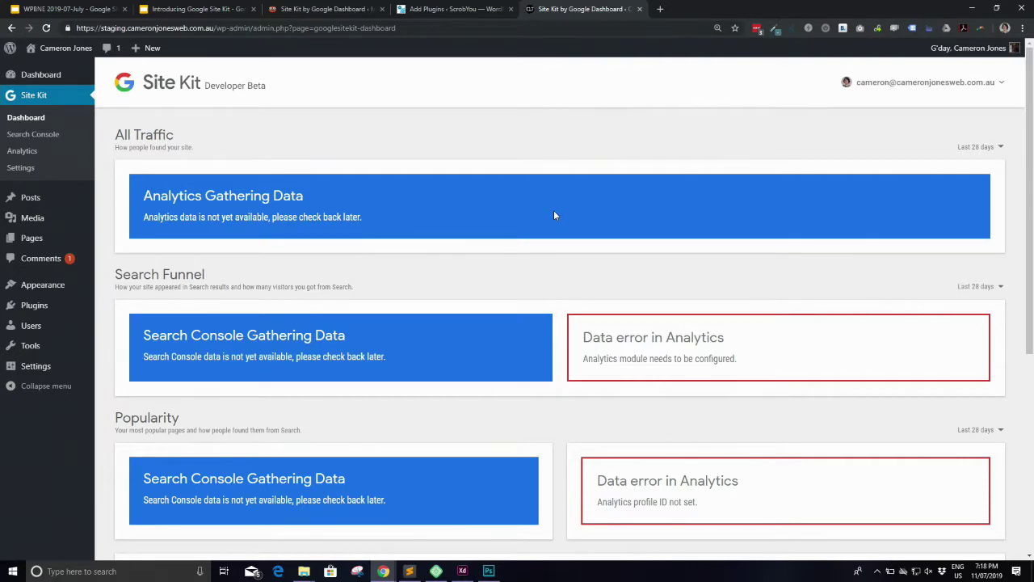
scroll(554, 215, down, 5)
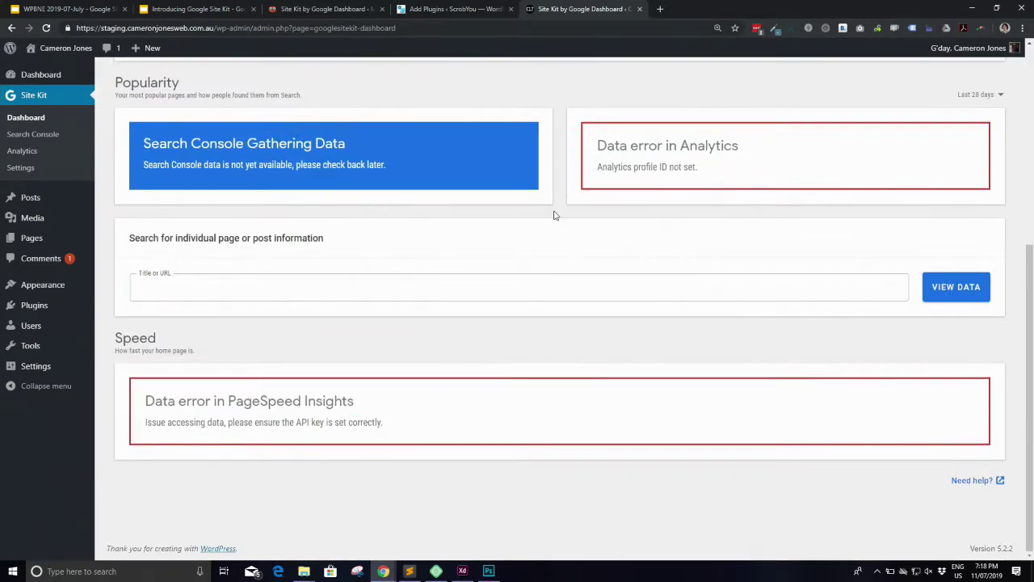
scroll(555, 215, up, 5)
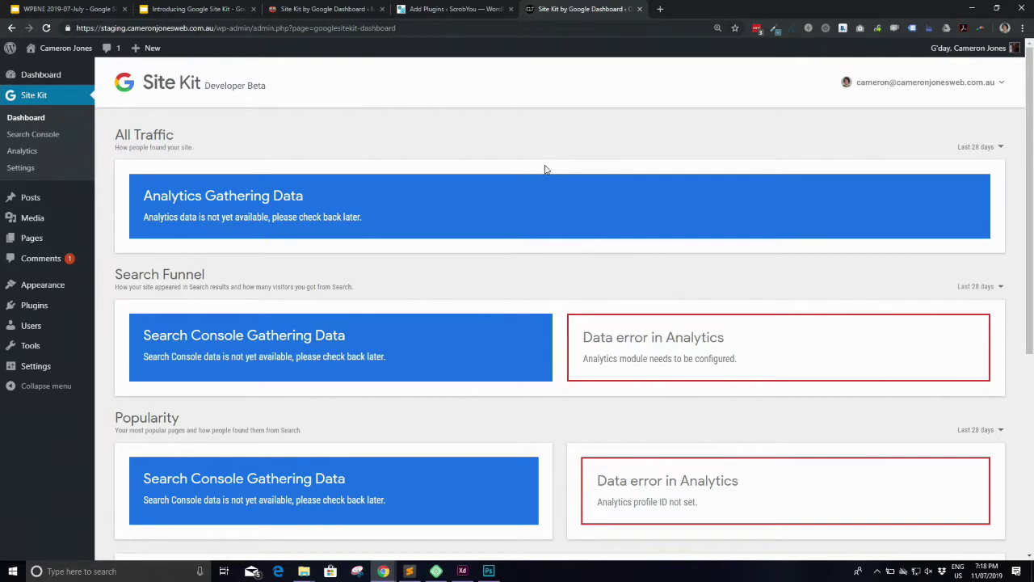
On the Mongoose Marketplace Documentation site, check PageSpeed Insights in Site Kit's settings and view the Speed section of its dashboard
click(365, 8)
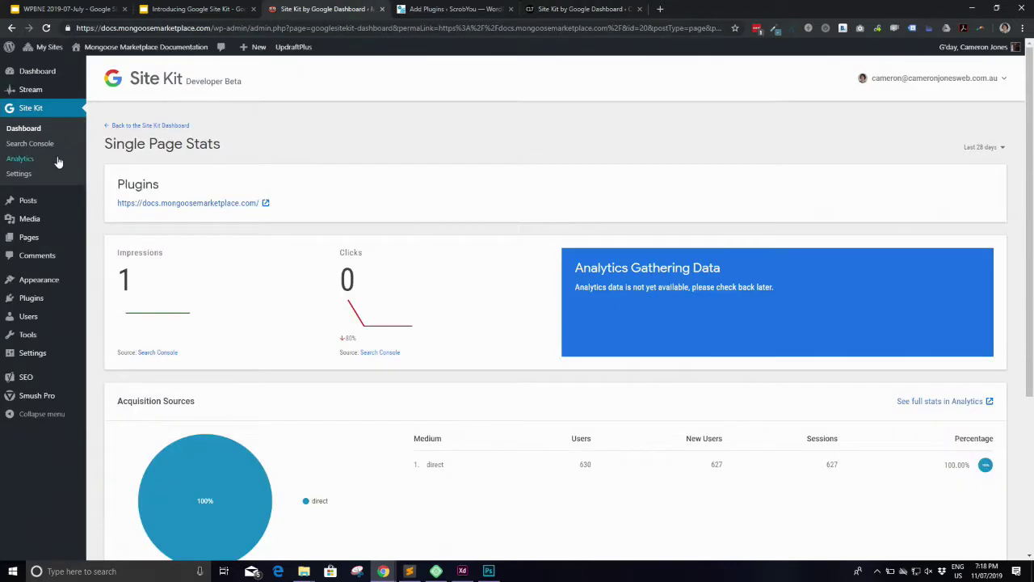
click(36, 176)
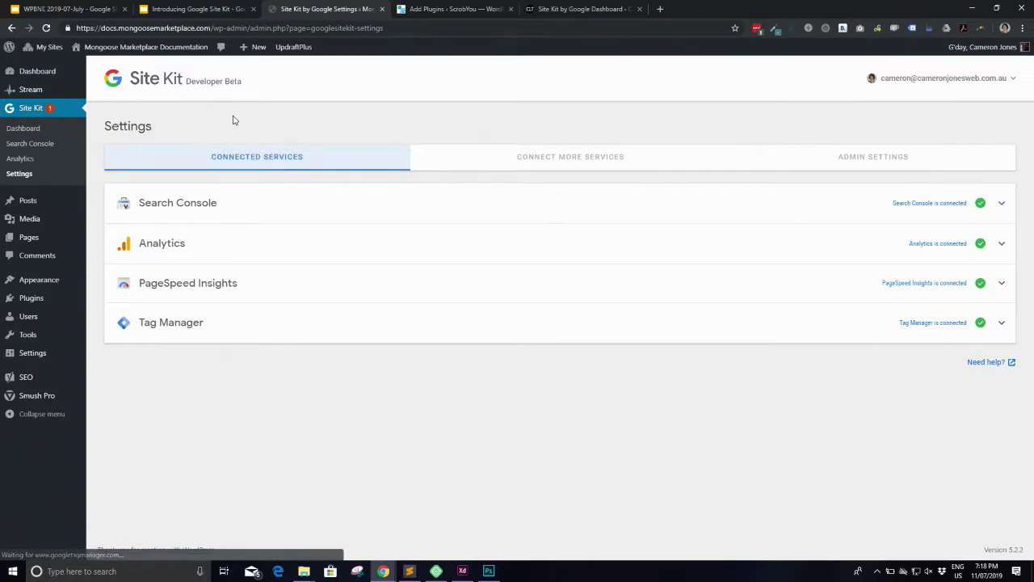
click(296, 292)
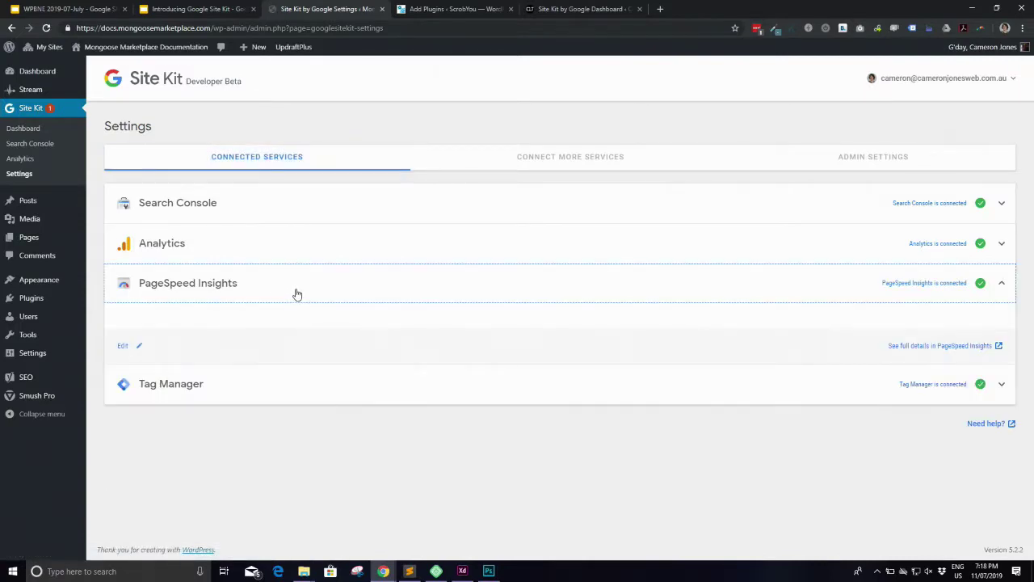
click(925, 347)
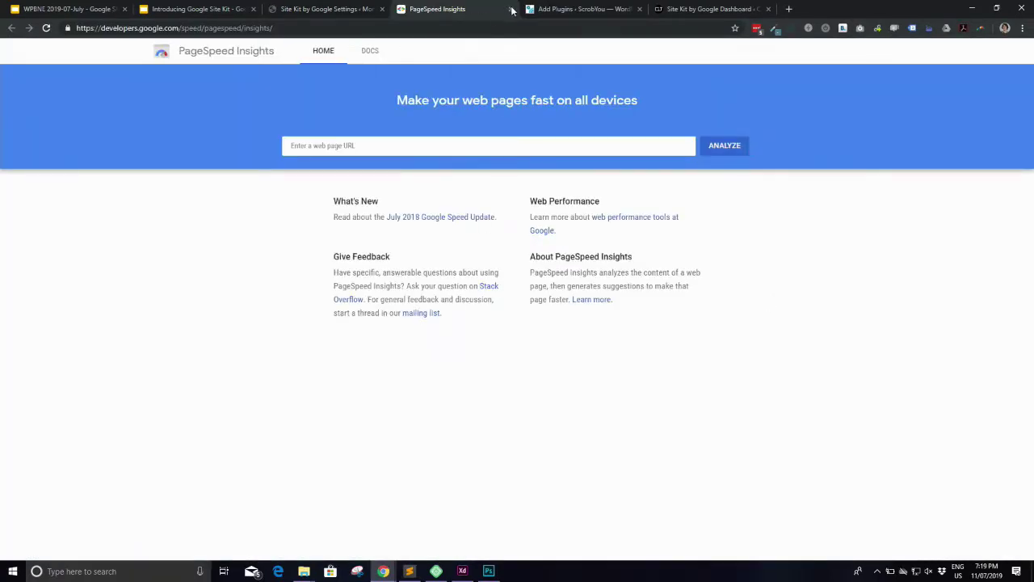
click(511, 9)
click(52, 131)
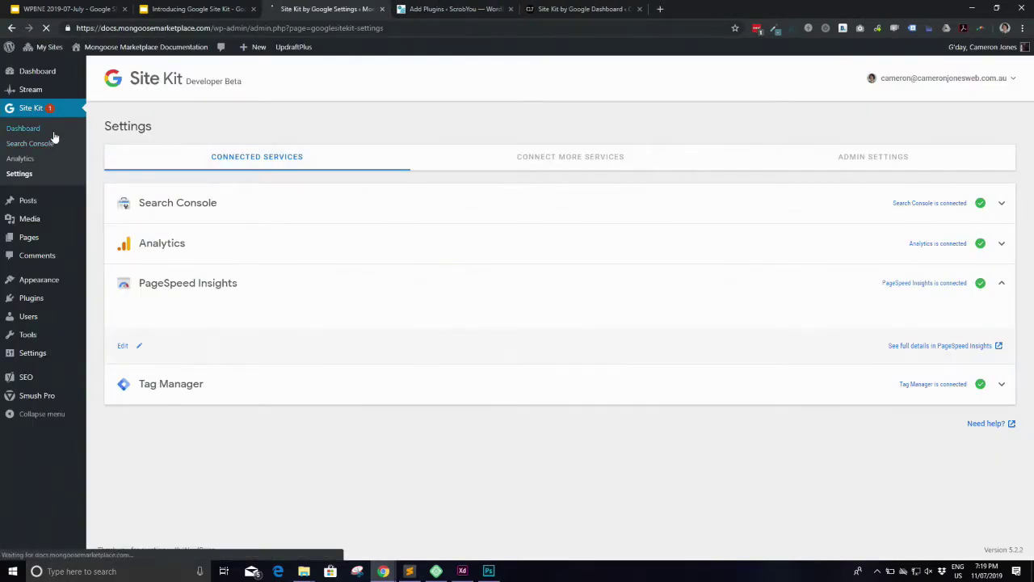
scroll(360, 147, down, 15)
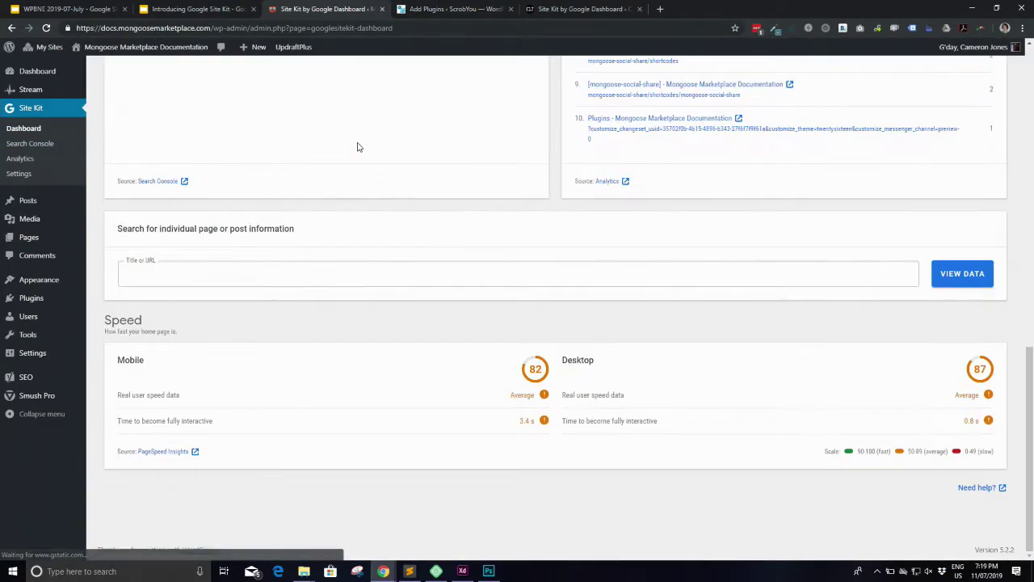